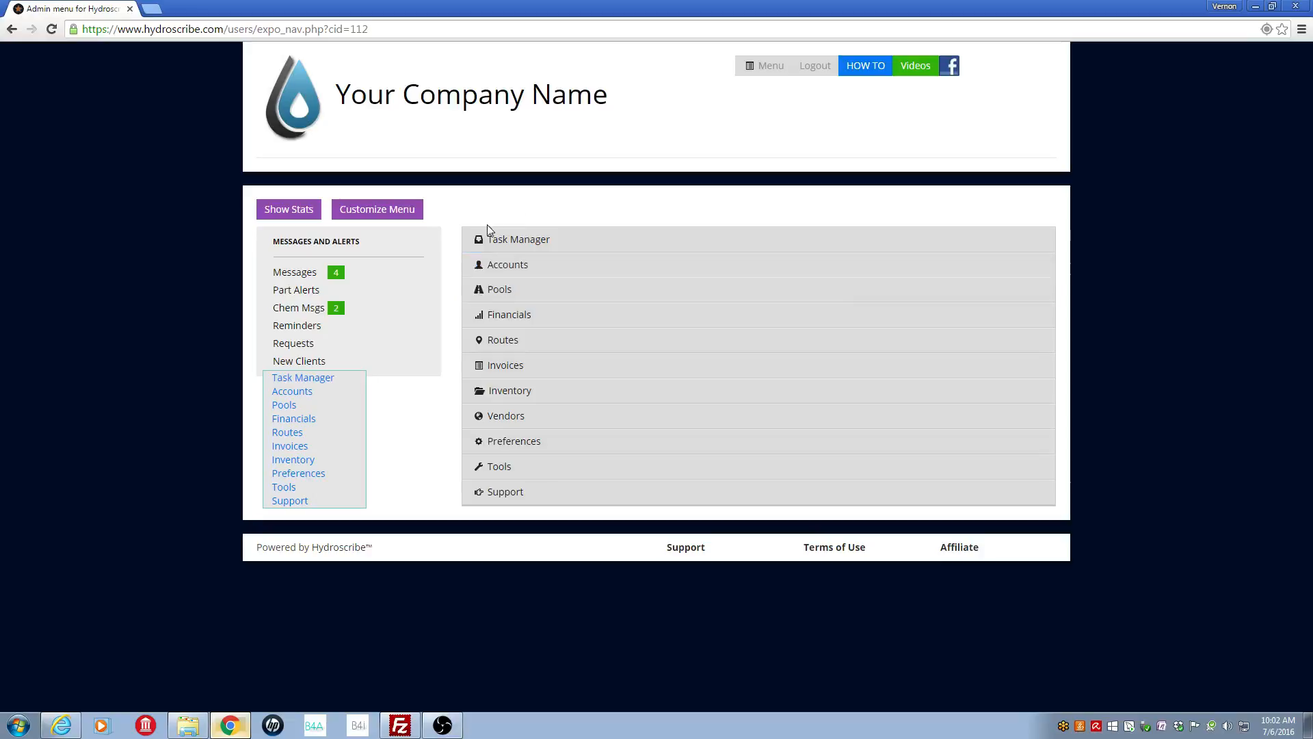
Step: Expand Accounts in the admin menu and open Manage Employee Accounts
{"action": "left_click", "coordinate": [548, 272]}
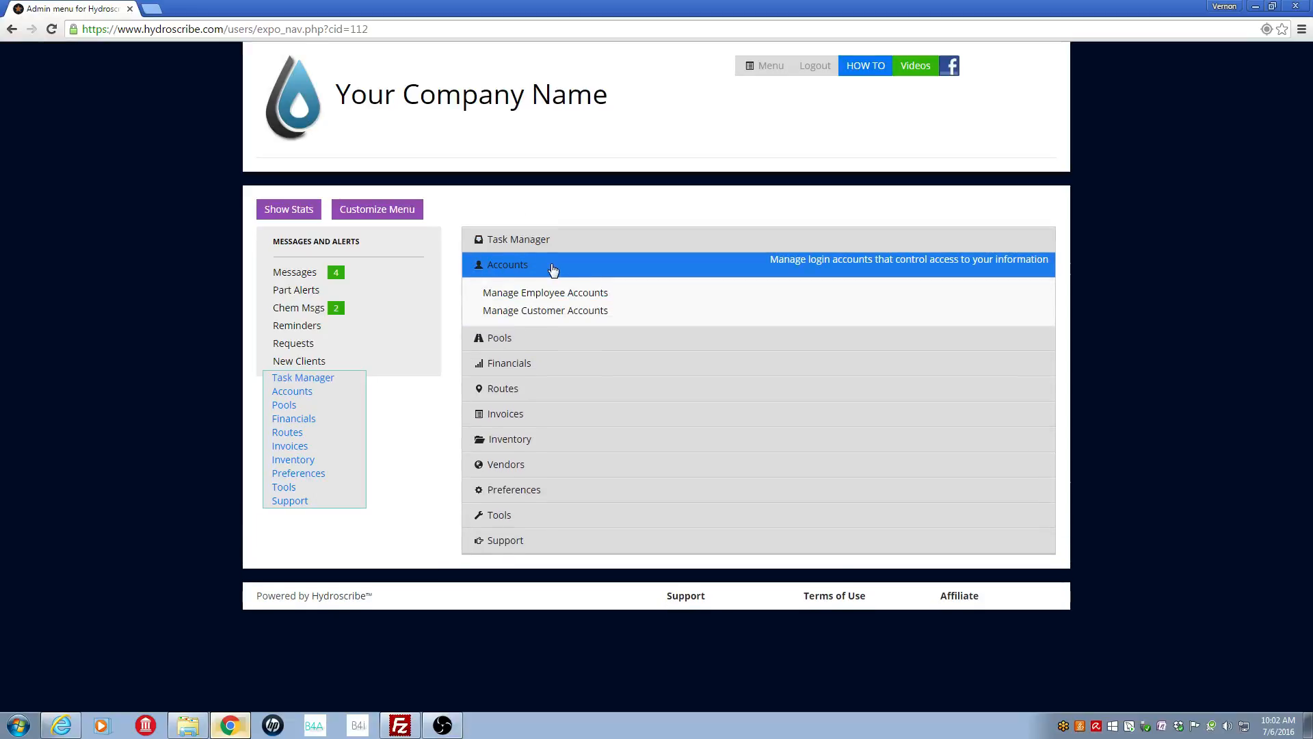
{"action": "left_click", "coordinate": [620, 298]}
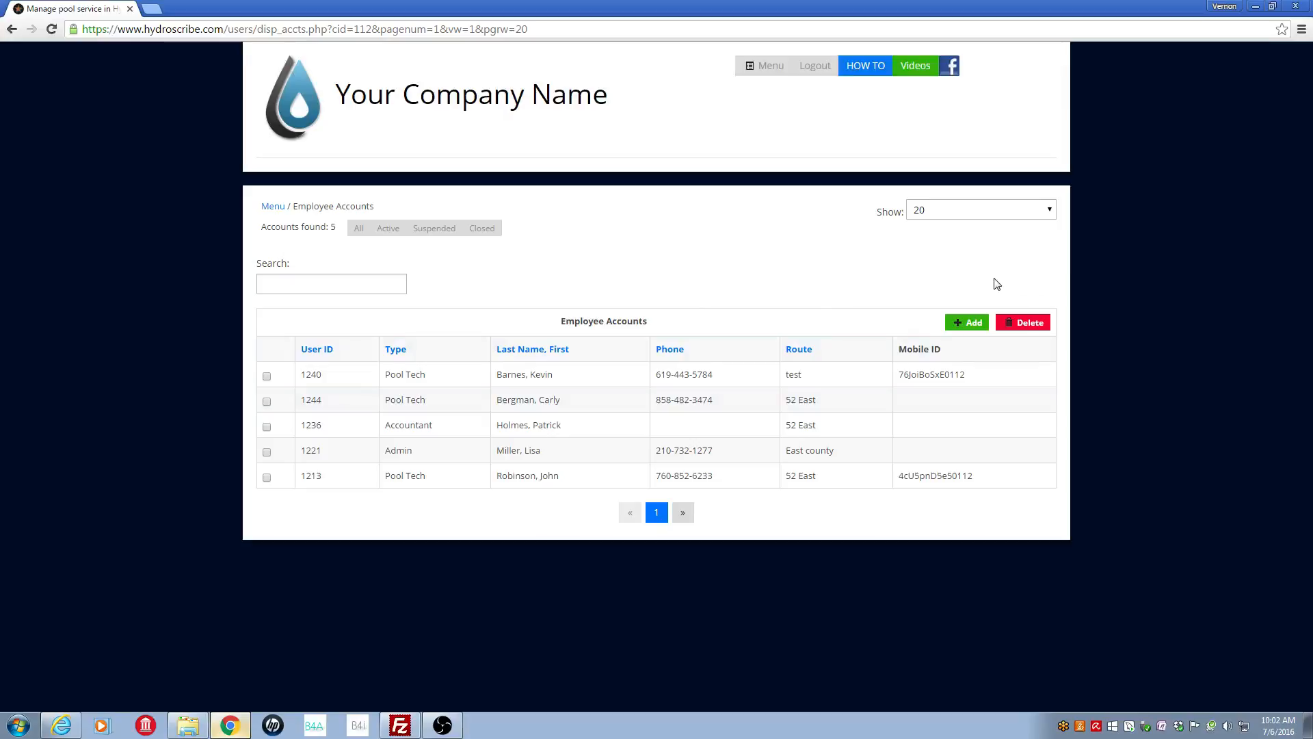
Step: Start a new employee account on the Add form, keeping Admin as the account type
{"action": "left_click", "coordinate": [971, 326]}
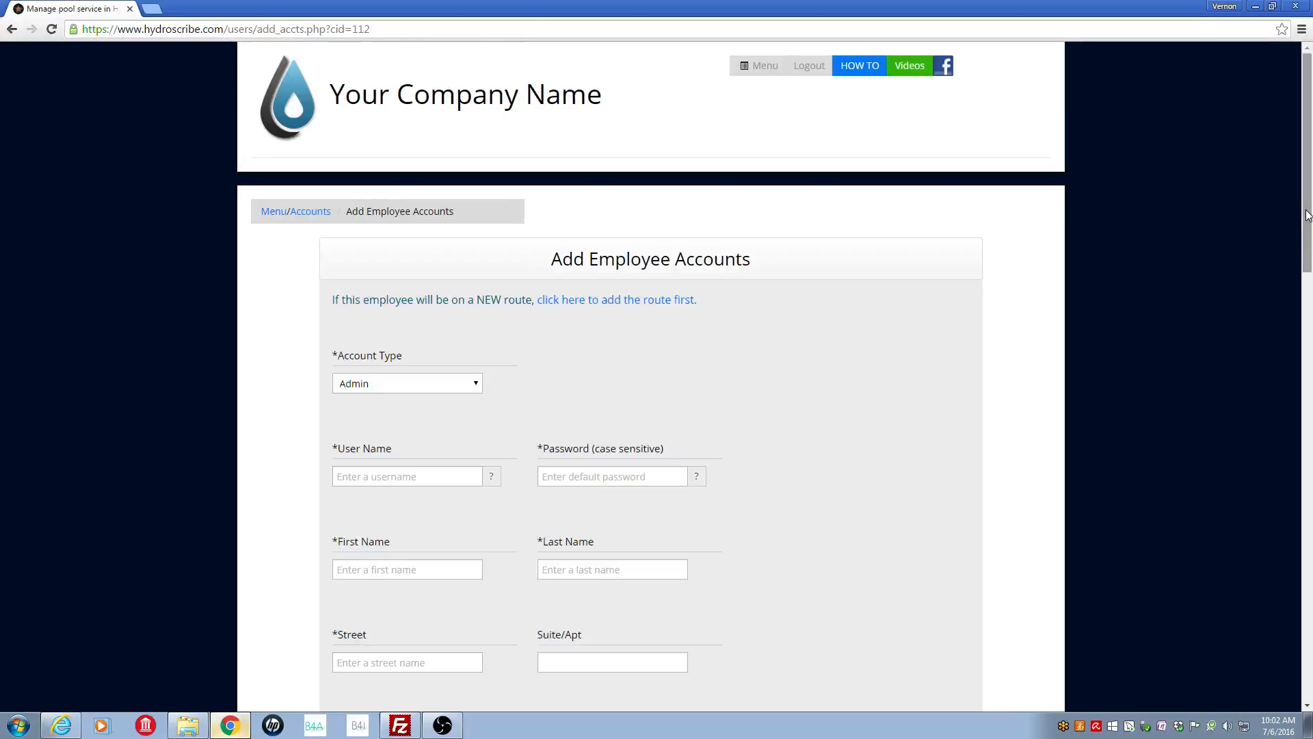
{"action": "left_click_drag", "start_coordinate": [1306, 218], "coordinate": [1305, 271]}
{"action": "scroll", "coordinate": [1259, 266], "scroll_direction": "down", "scroll_amount": 2}
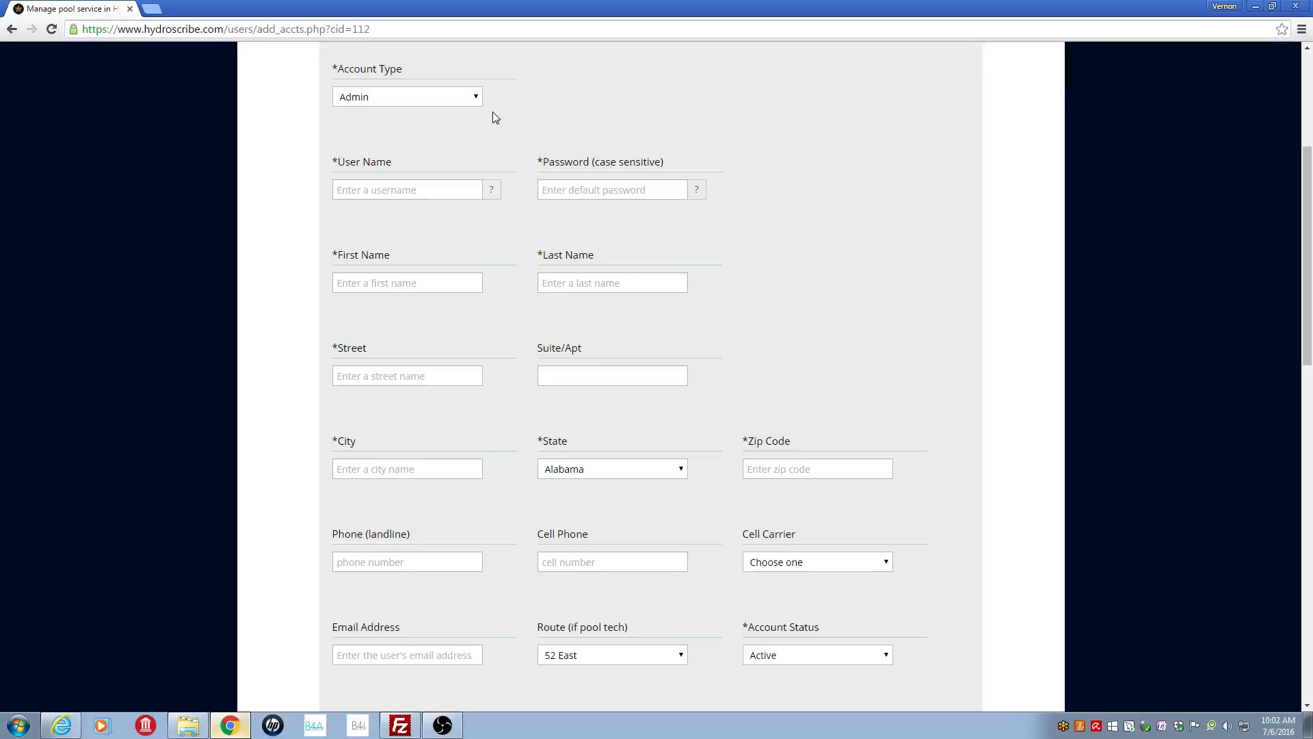
{"action": "left_click", "coordinate": [477, 101]}
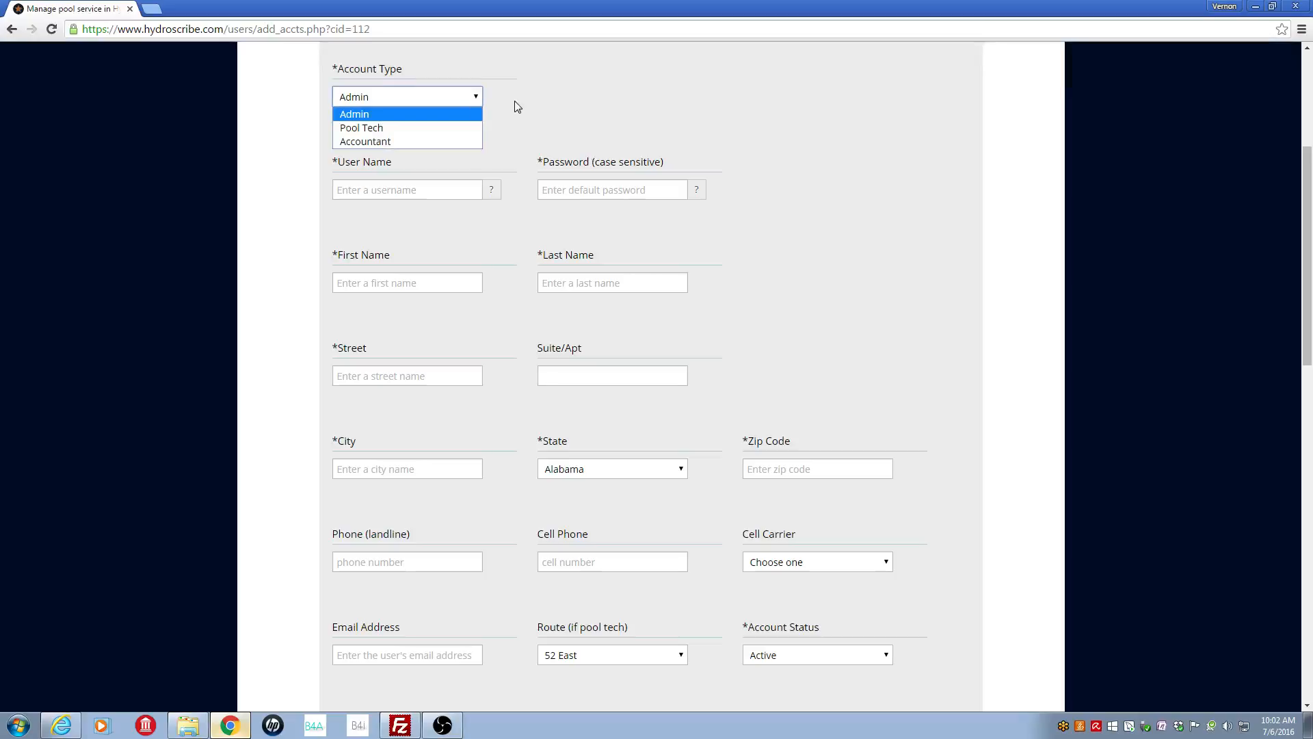
{"action": "left_click", "coordinate": [405, 118]}
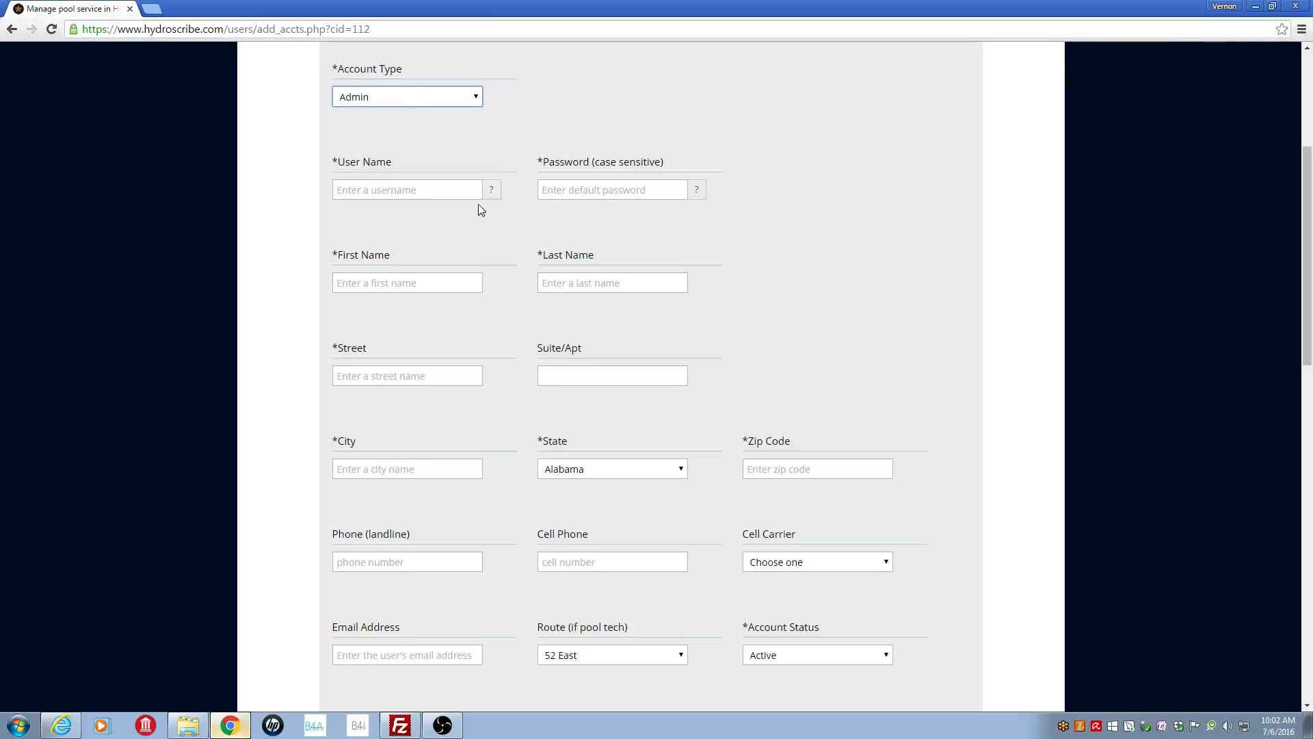
Step: Enter the new admin's user name and password
{"action": "left_click", "coordinate": [418, 189]}
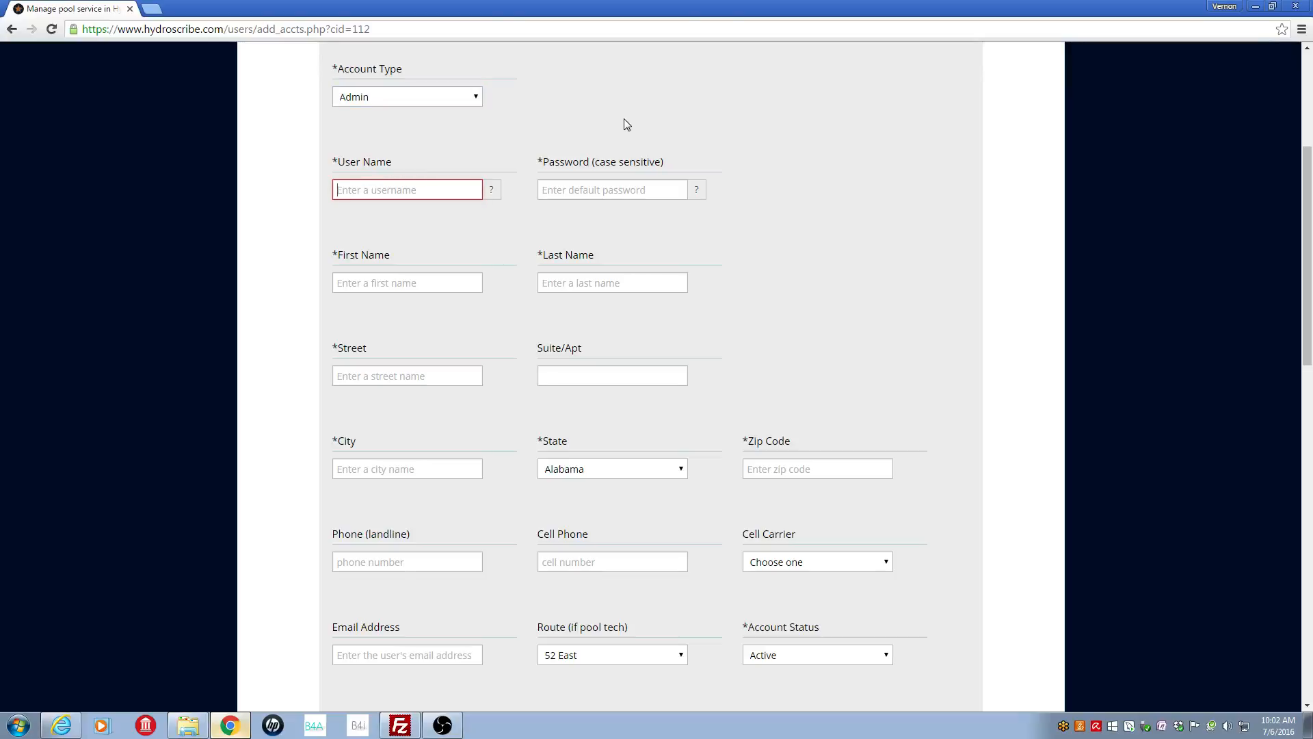
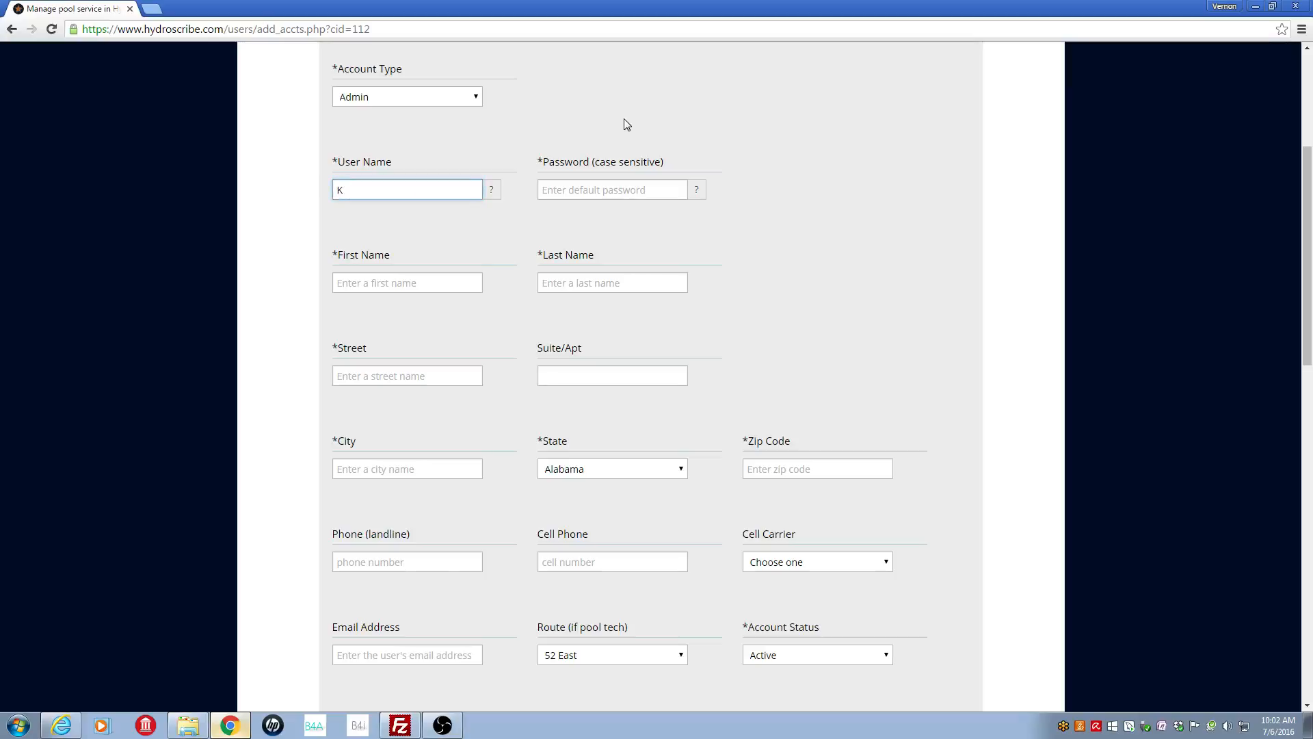
{"action": "left_click", "coordinate": [602, 196]}
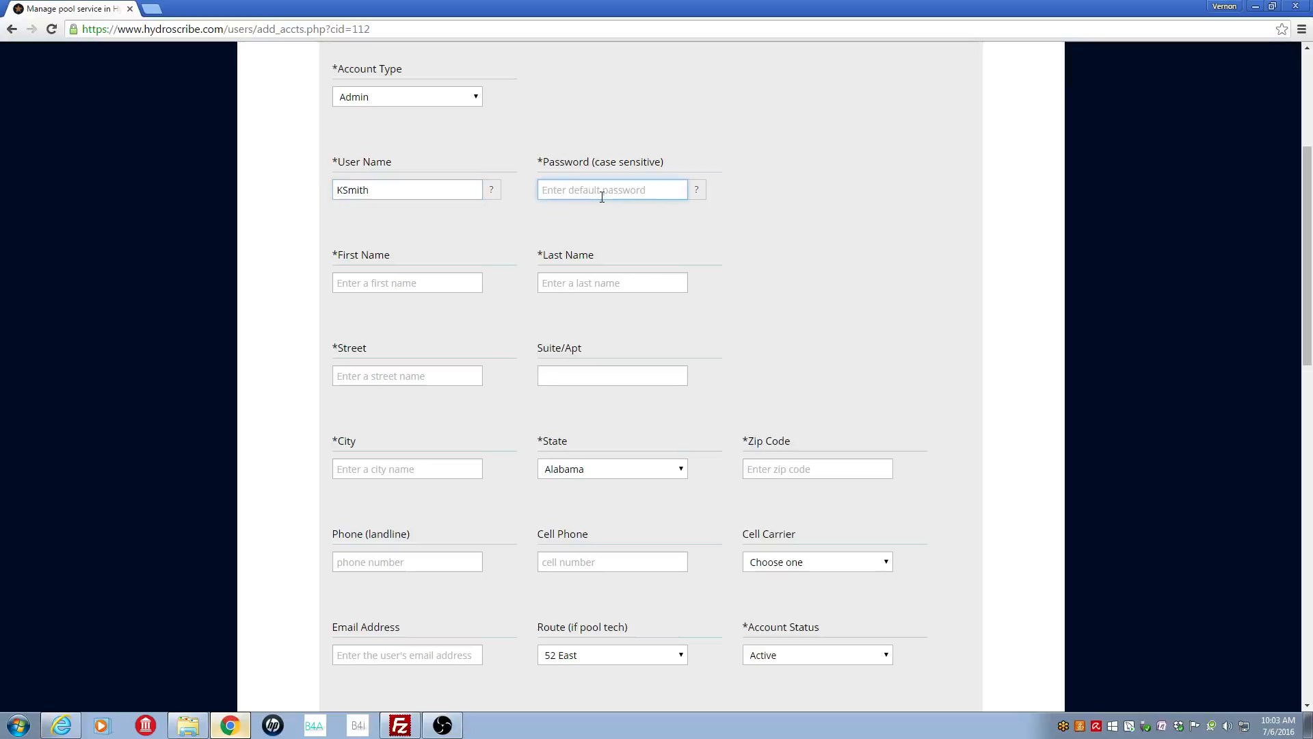
Step: Fill in the admin's first name, last name, street address and city
{"action": "left_click", "coordinate": [345, 288]}
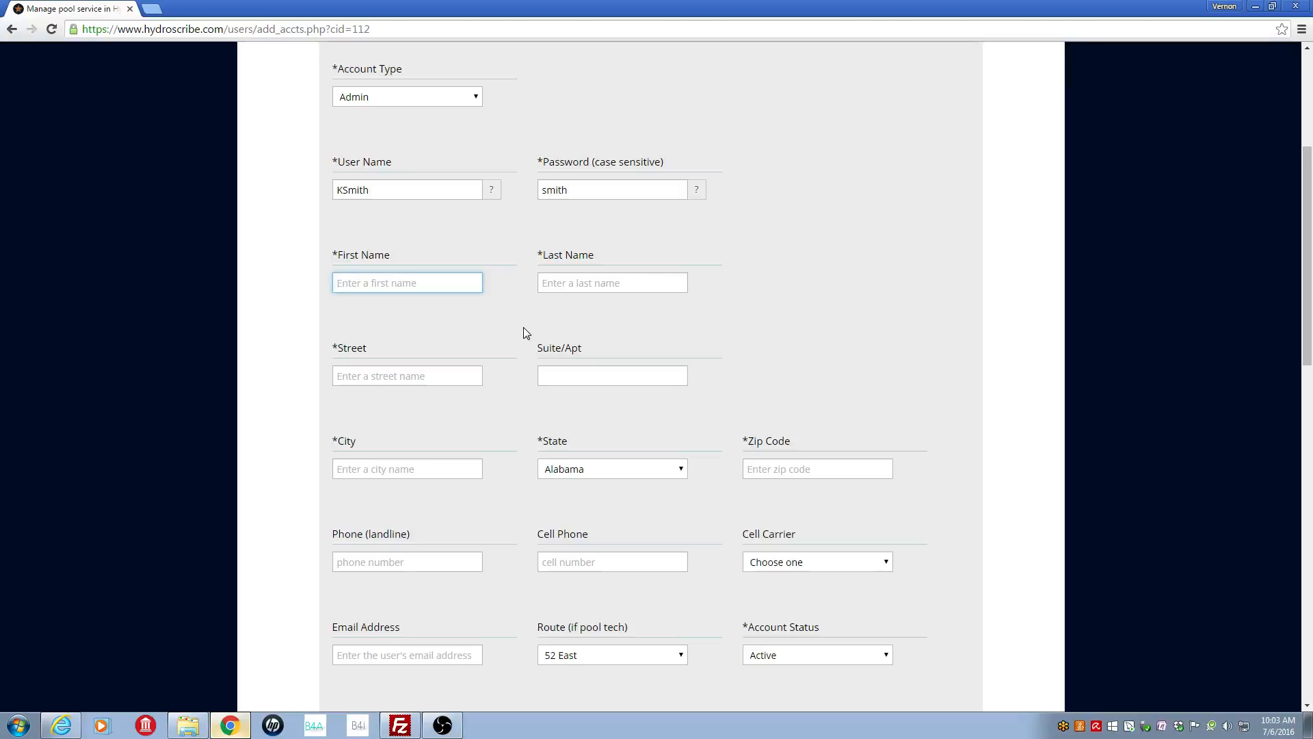
{"action": "left_click", "coordinate": [598, 287]}
{"action": "left_click", "coordinate": [390, 376]}
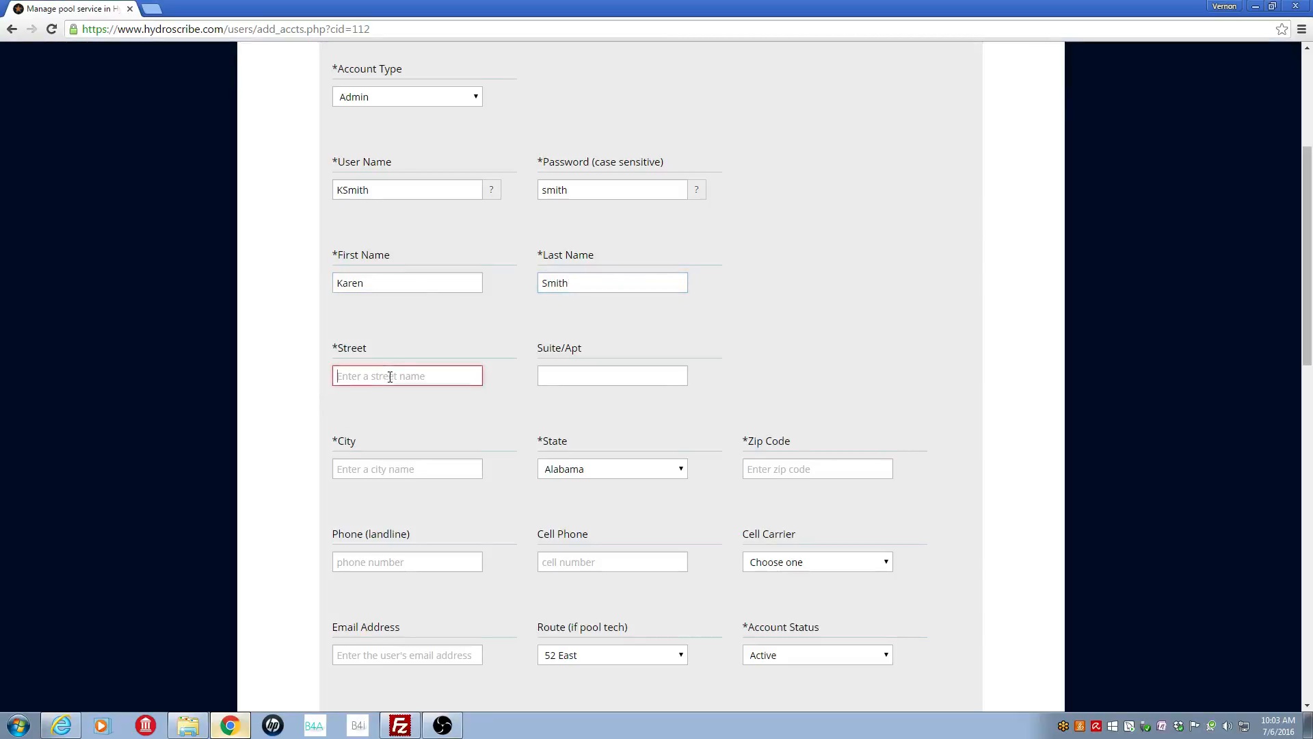
{"action": "type", "text": "123 Elm Street"}
{"action": "left_click", "coordinate": [412, 469]}
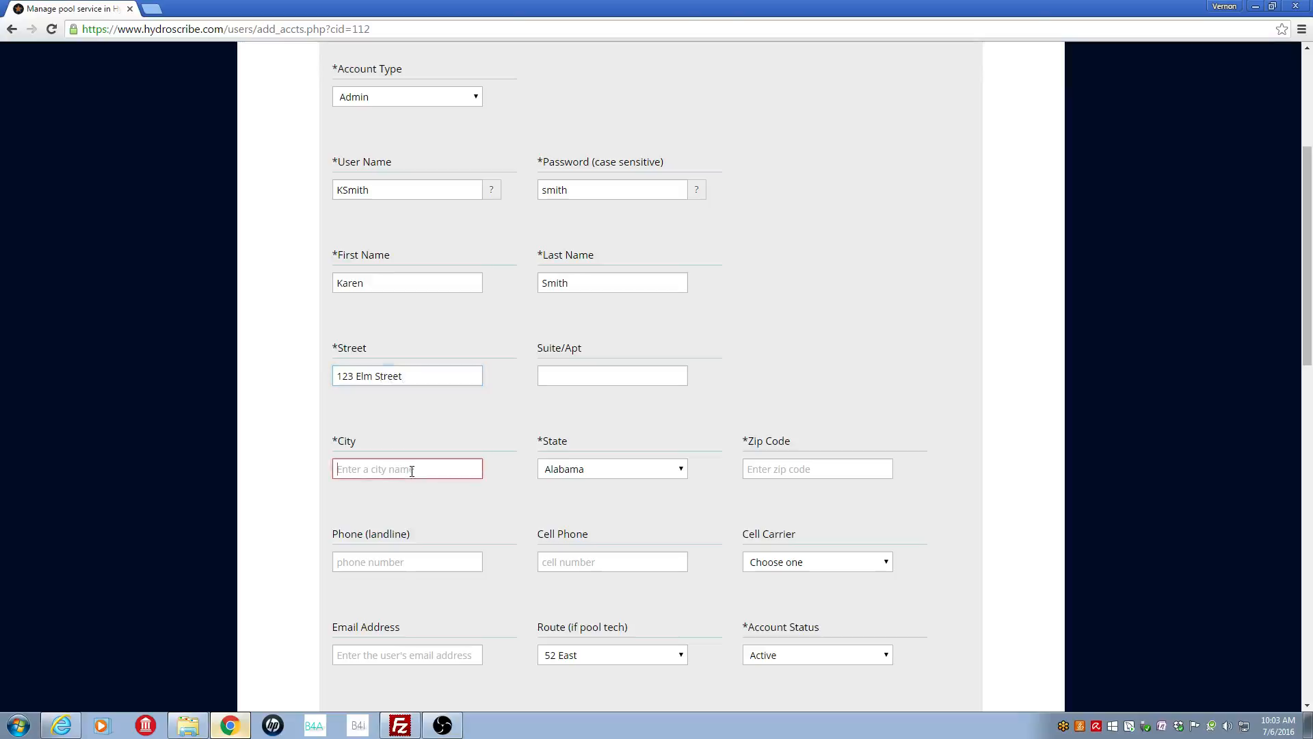
{"action": "type", "text": "San Diego"}
Step: Choose the state and enter the zip code and cell phone number
{"action": "left_click", "coordinate": [680, 469]}
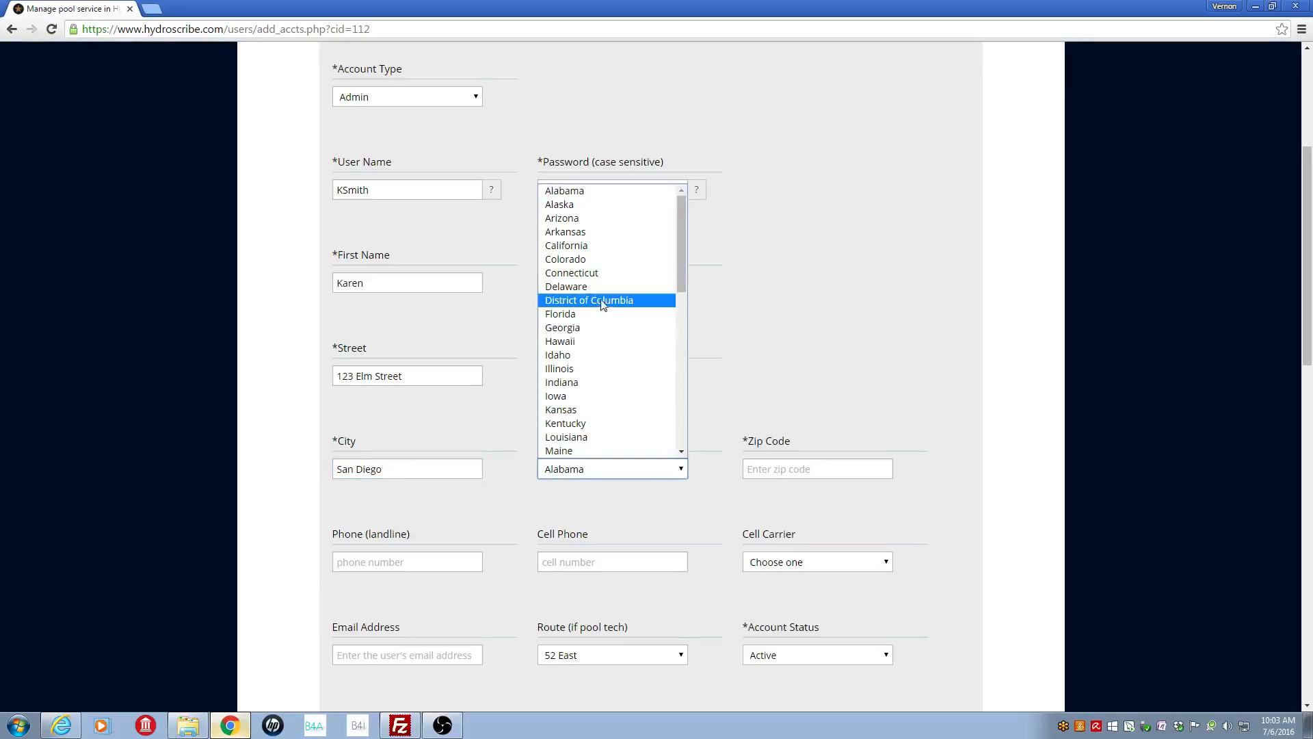
{"action": "left_click", "coordinate": [599, 245]}
{"action": "left_click", "coordinate": [776, 469]}
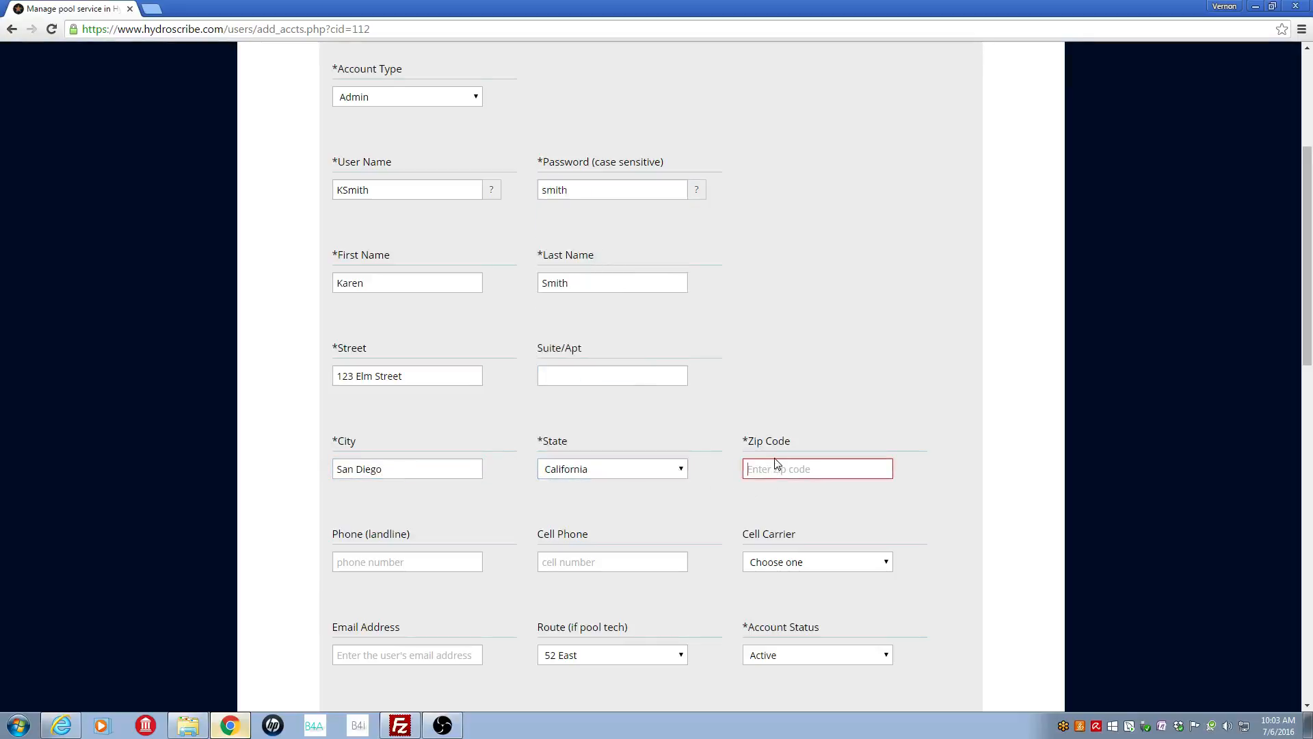
{"action": "type", "text": "92102"}
{"action": "left_click_drag", "start_coordinate": [1310, 342], "coordinate": [1138, 439]}
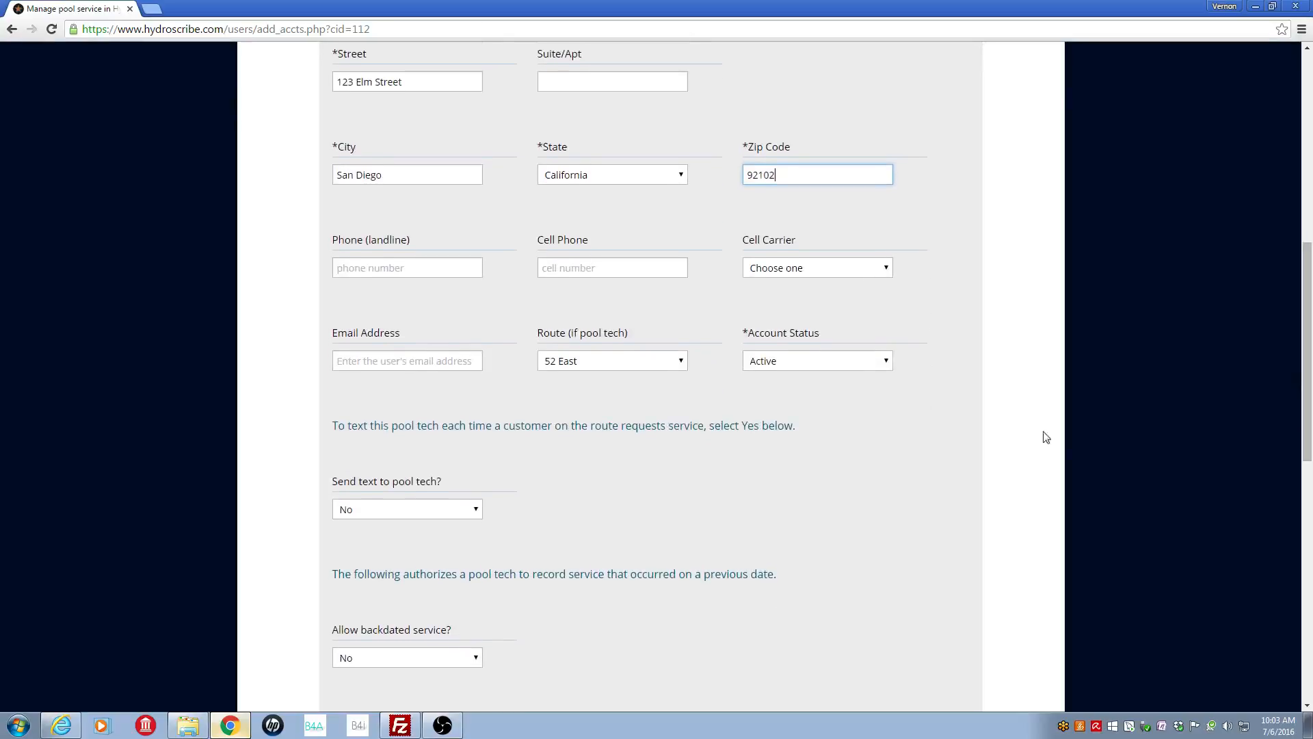
{"action": "left_click", "coordinate": [596, 269]}
{"action": "type", "text": "619"}
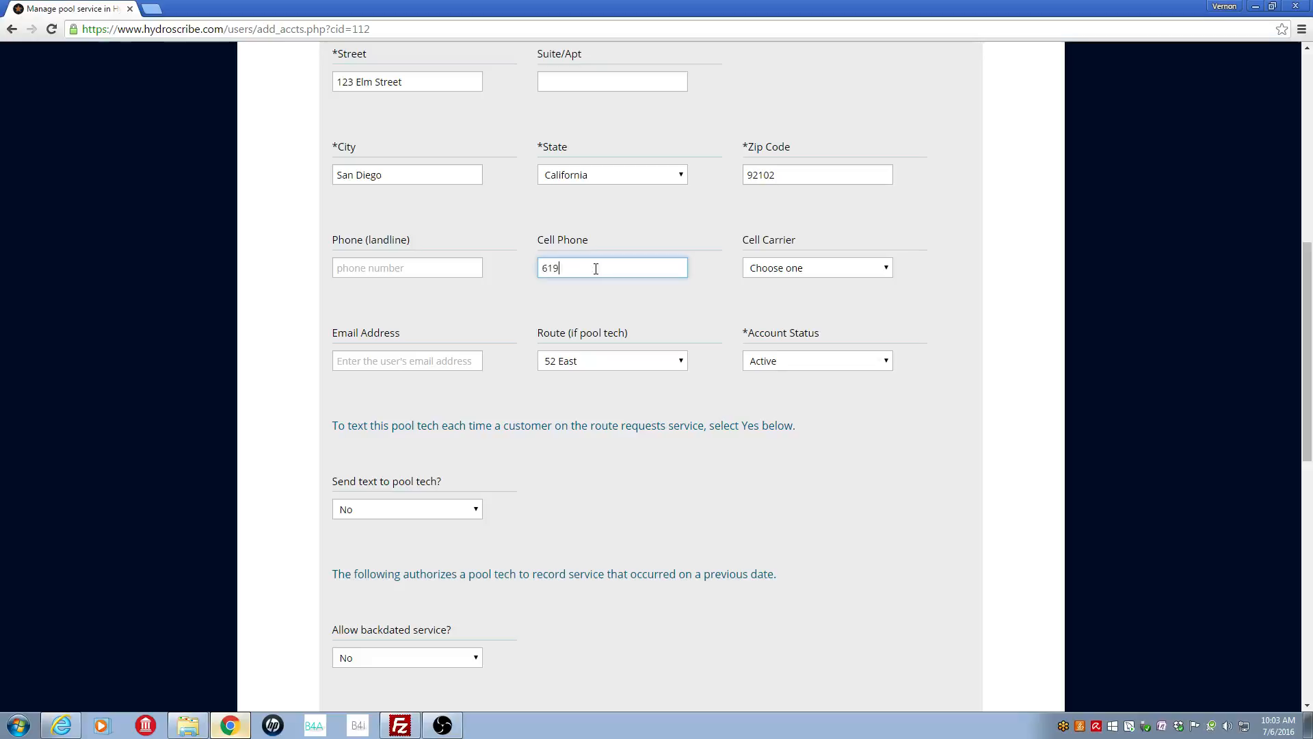
{"action": "type", "text": "-555-2106"}
Step: Set the cell carrier to AT&T, enter the e-mail address and submit the account
{"action": "left_click", "coordinate": [867, 274]}
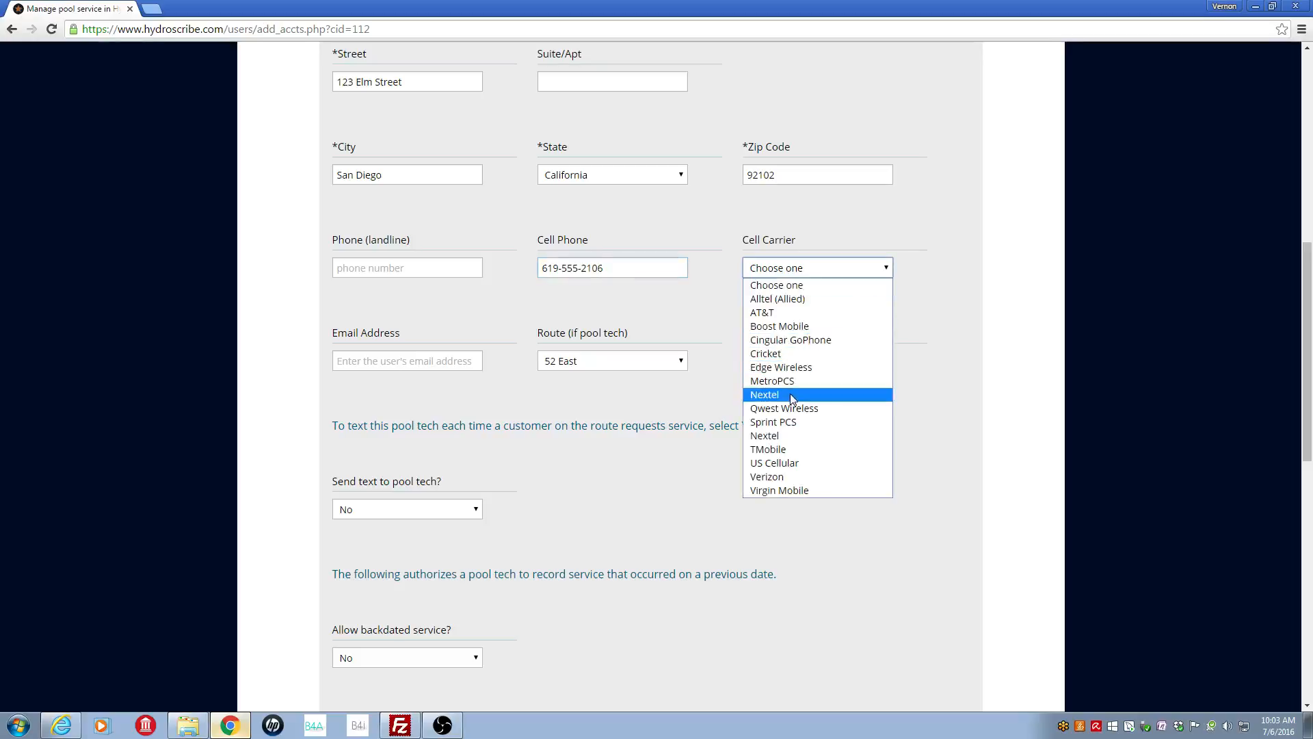
{"action": "left_click", "coordinate": [779, 313]}
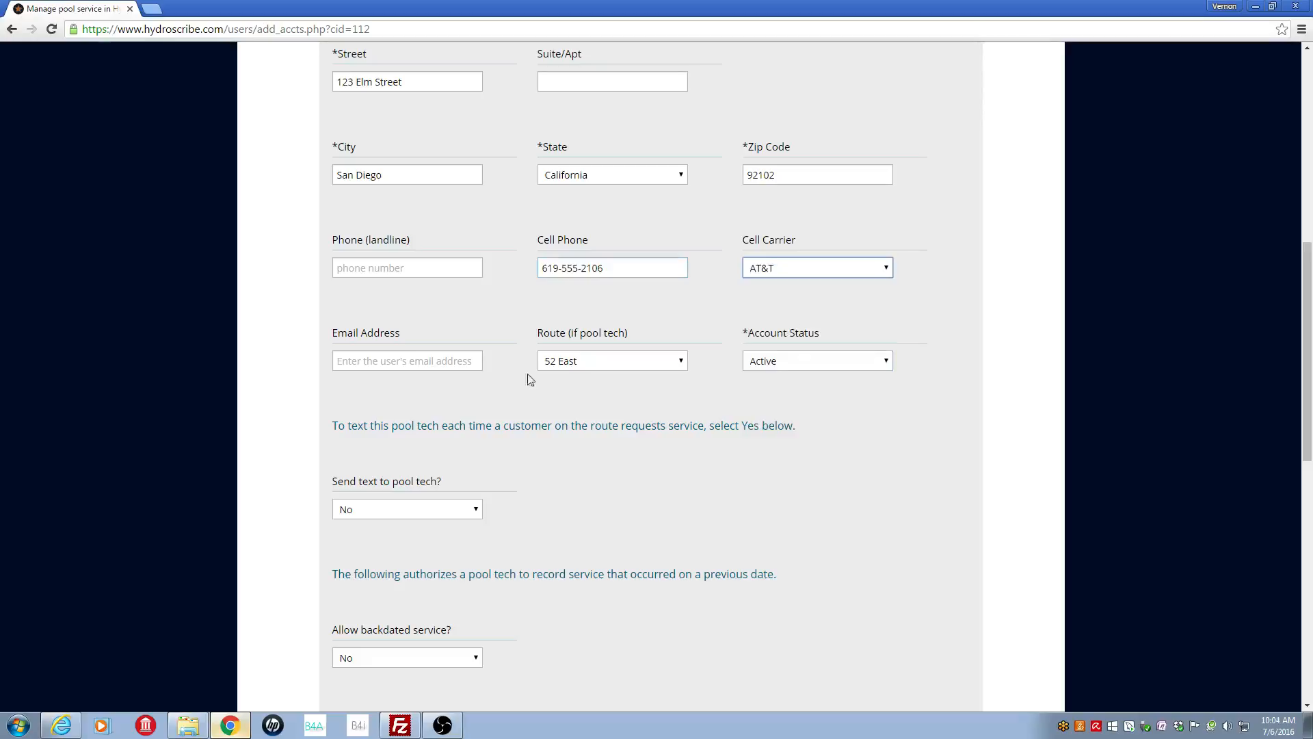
{"action": "left_click", "coordinate": [380, 363]}
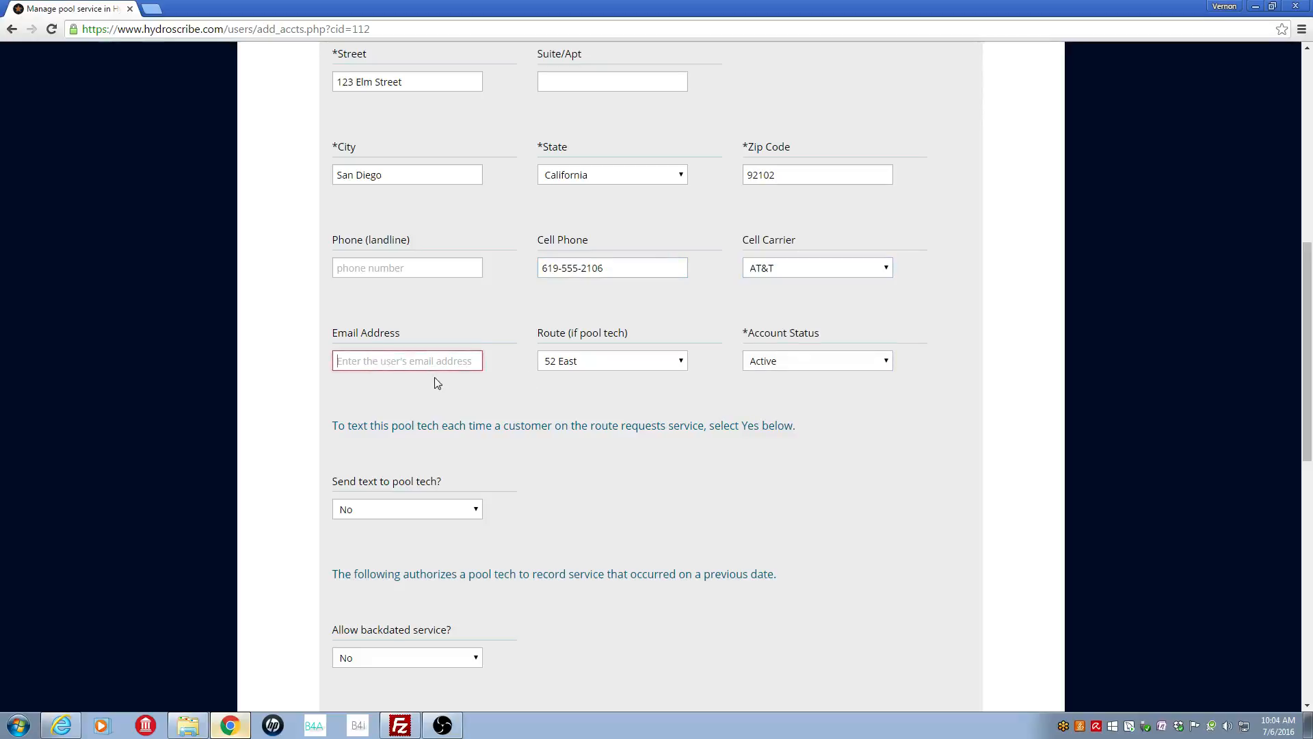
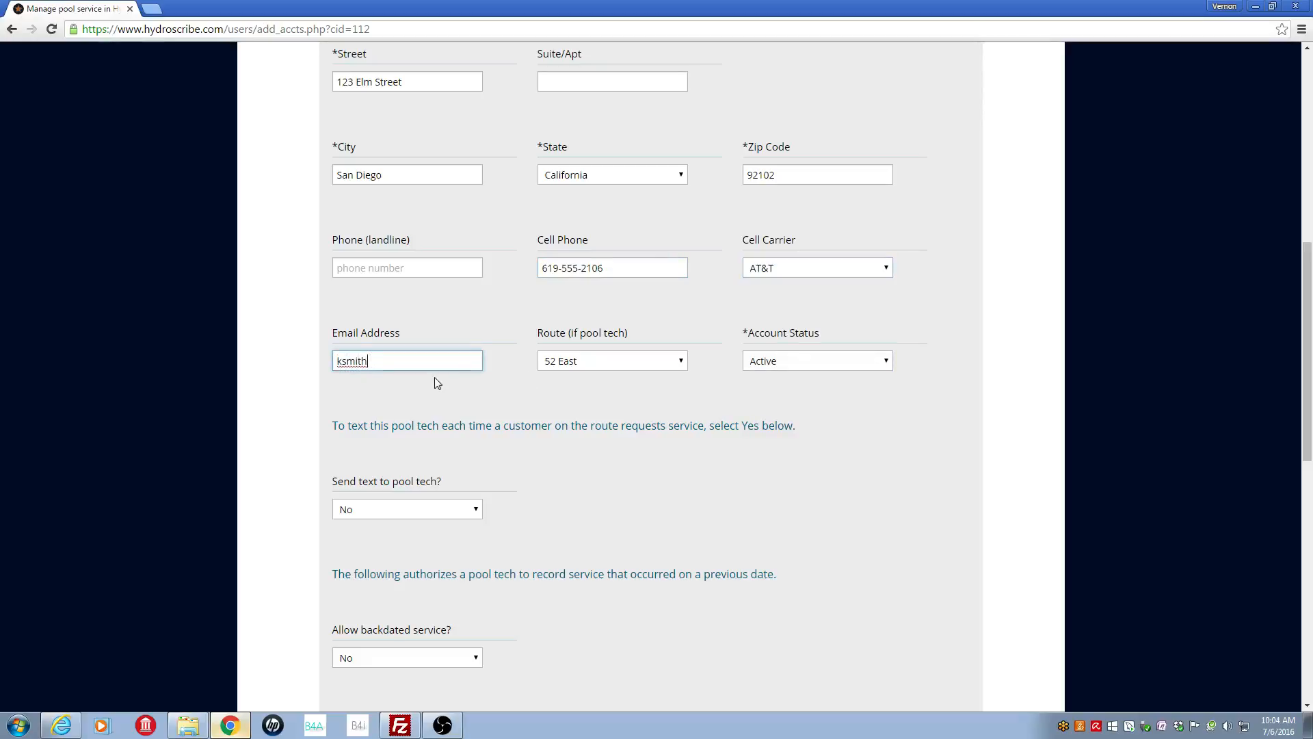
{"action": "left_click_drag", "start_coordinate": [1308, 425], "coordinate": [1283, 288]}
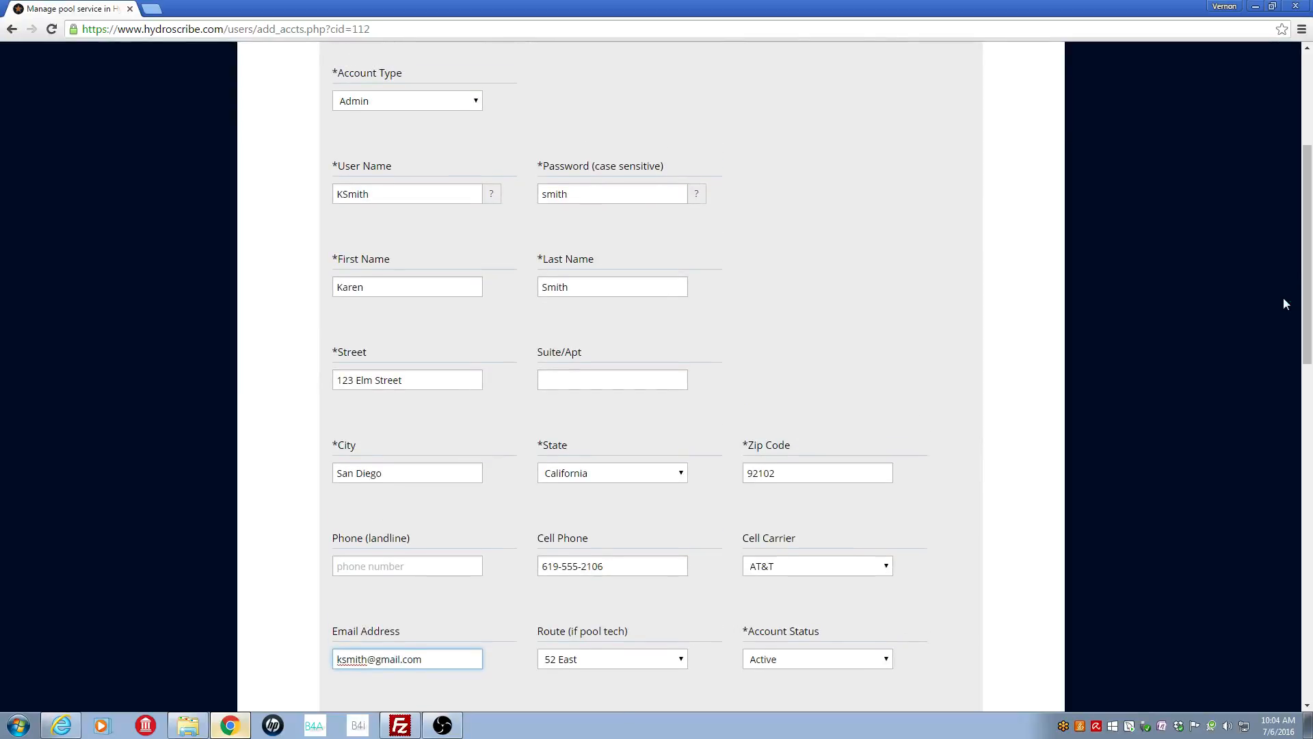
{"action": "left_click_drag", "start_coordinate": [1307, 297], "coordinate": [1309, 693]}
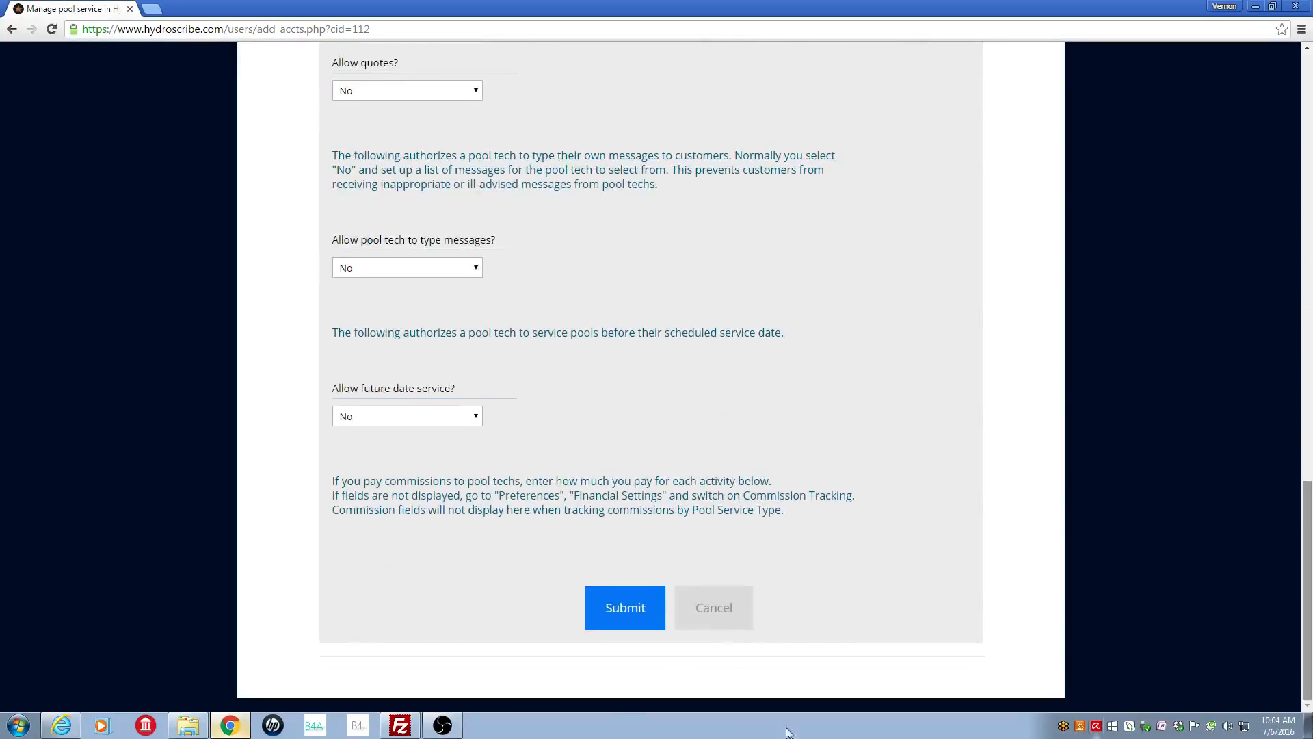
{"action": "left_click", "coordinate": [625, 668]}
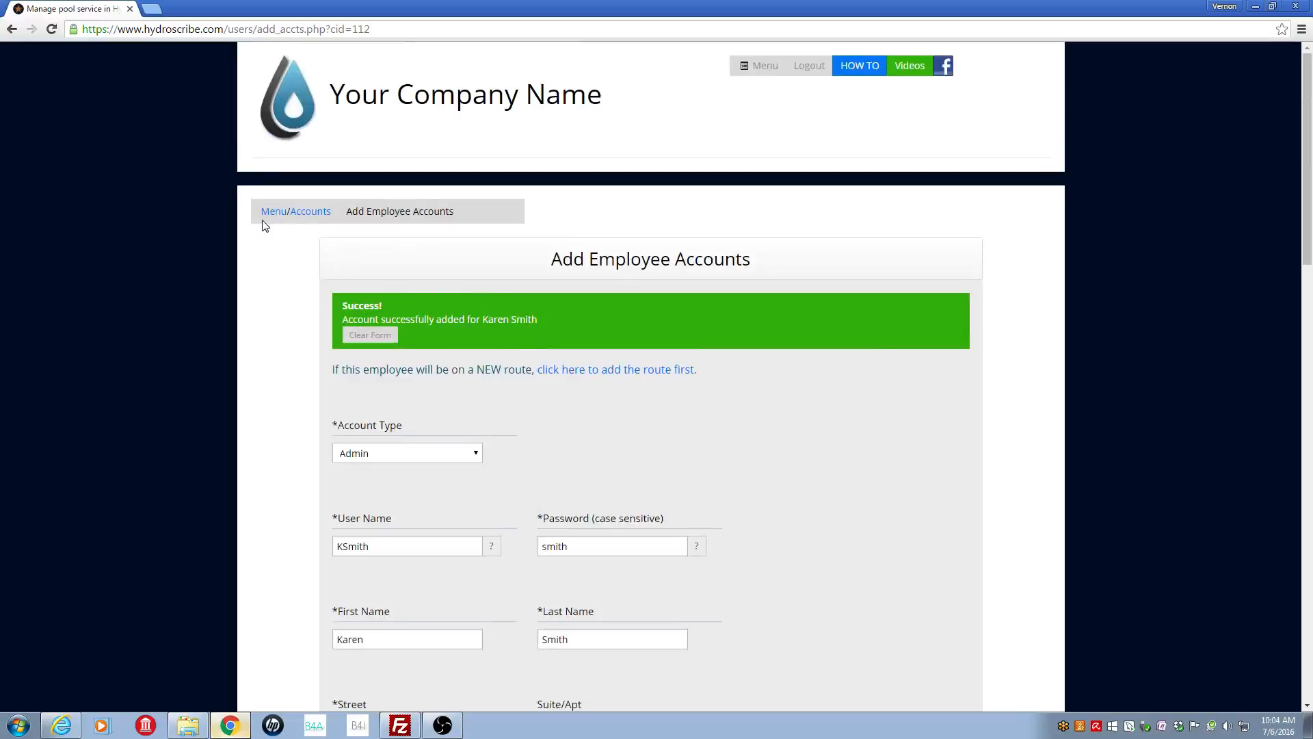
Step: Check the new Admin account in the list of six, then go to Customize An Admin Menu
{"action": "left_click", "coordinate": [315, 213]}
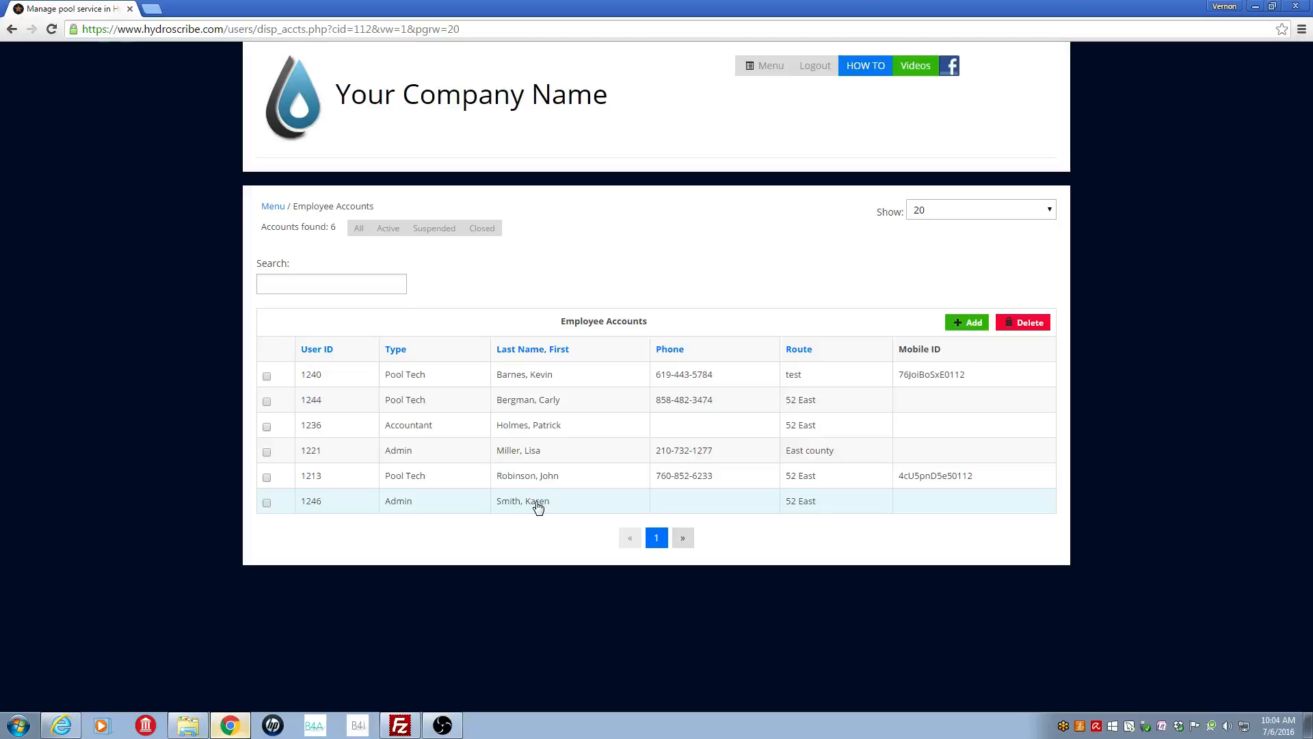
{"action": "left_click", "coordinate": [273, 207]}
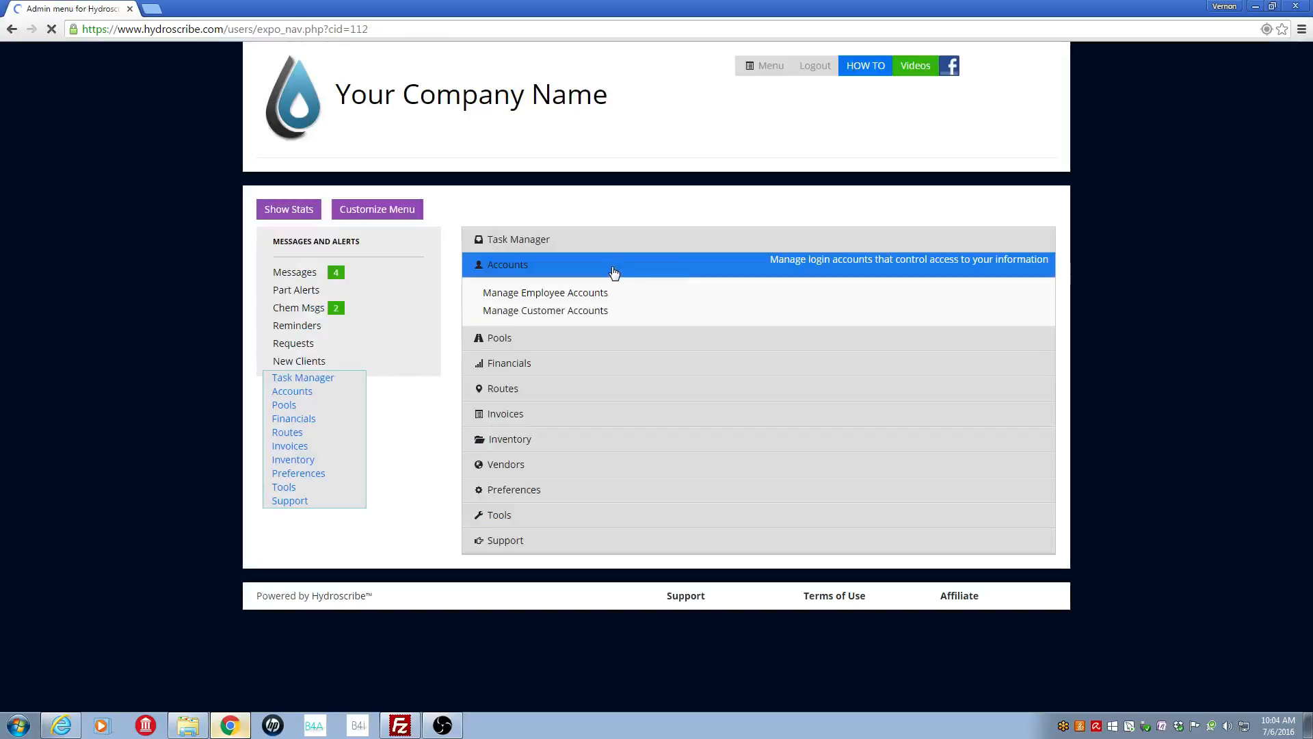
{"action": "left_click", "coordinate": [619, 271]}
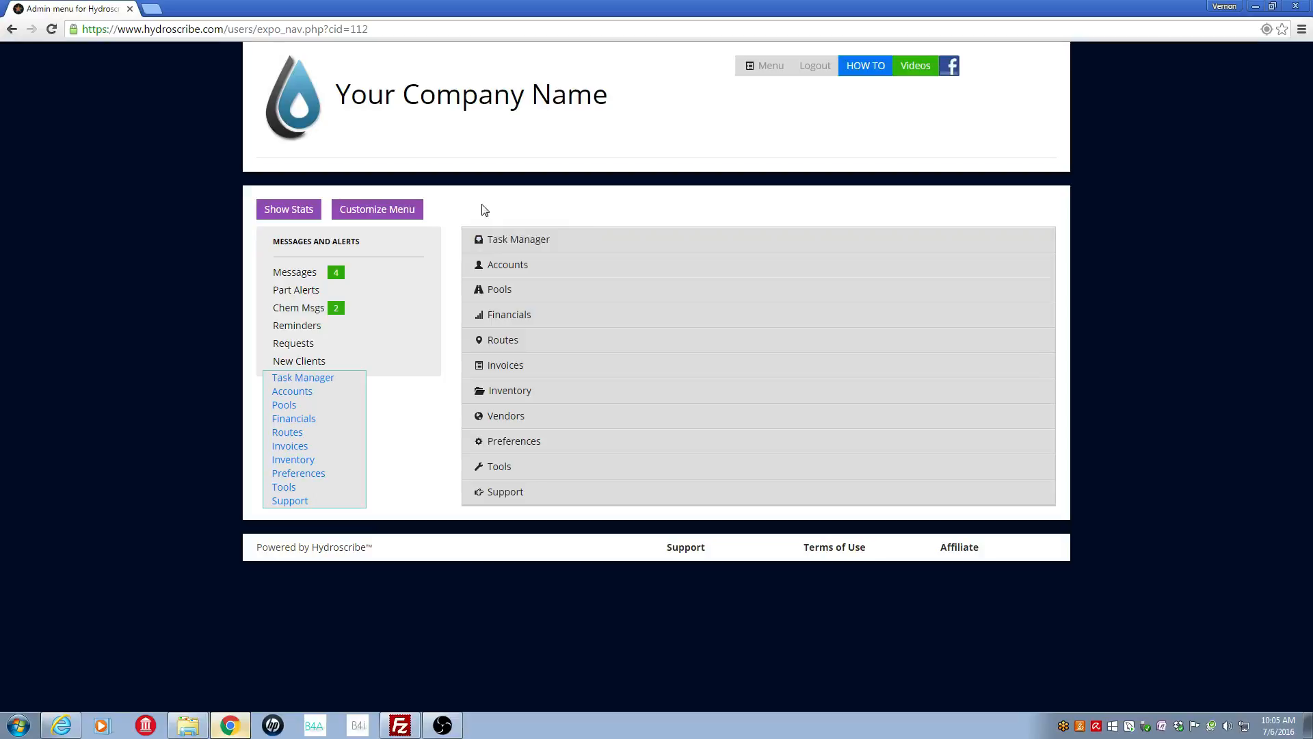
{"action": "left_click", "coordinate": [392, 211]}
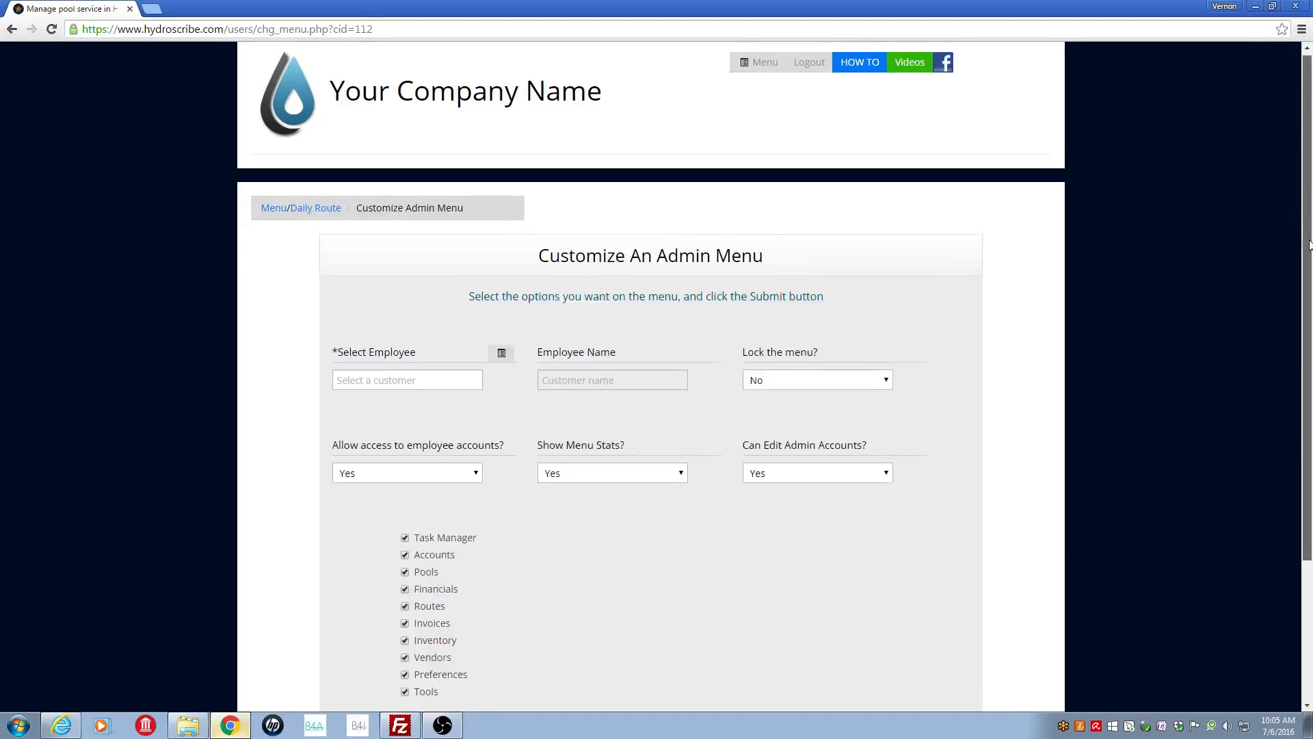
Step: Select the new employee from the Choose One list and set Lock the menu? to Yes
{"action": "scroll", "coordinate": [1309, 244], "scroll_direction": "down", "scroll_amount": 3}
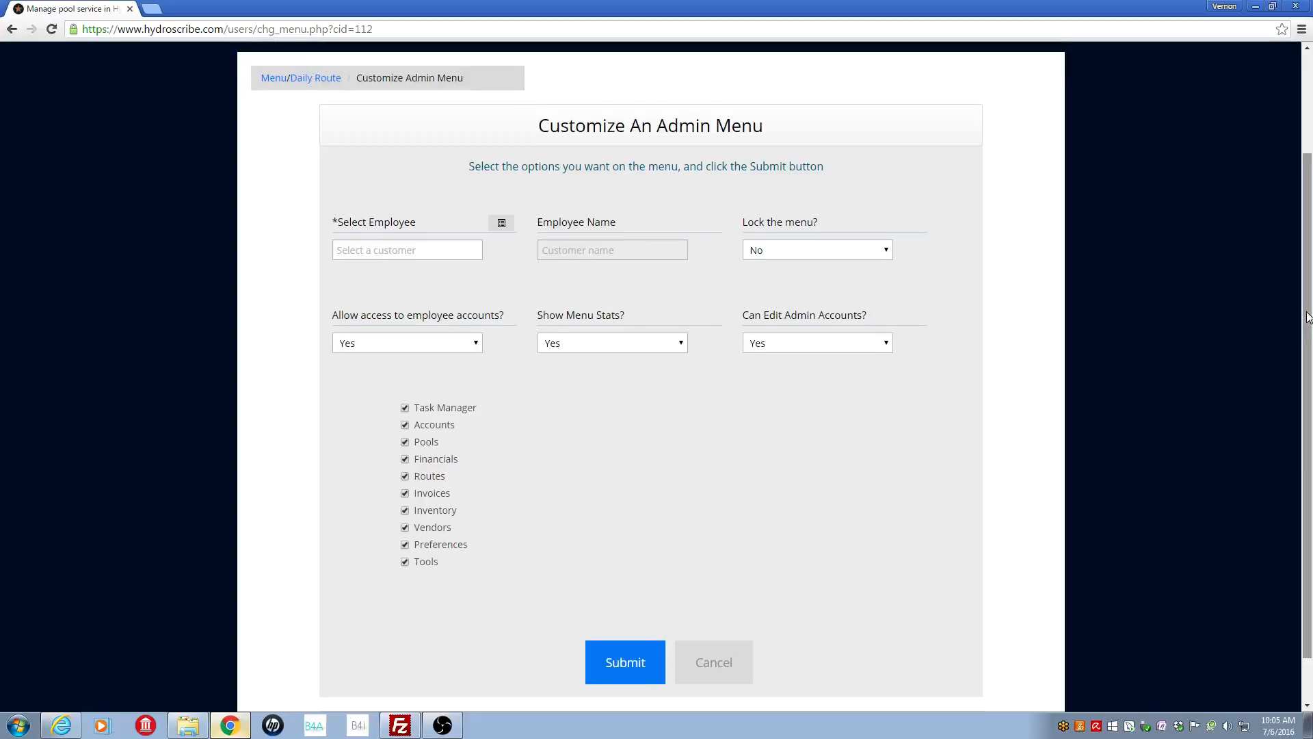
{"action": "left_click", "coordinate": [502, 225]}
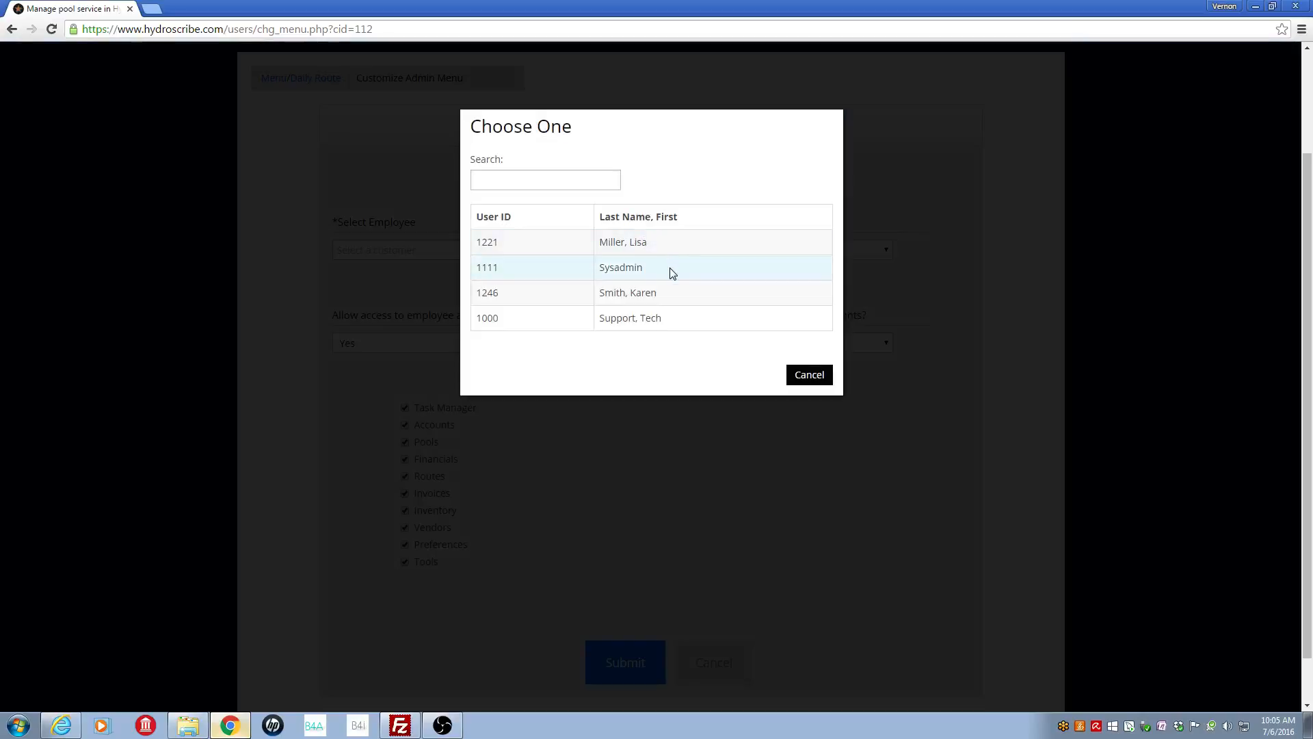
{"action": "left_click", "coordinate": [618, 292]}
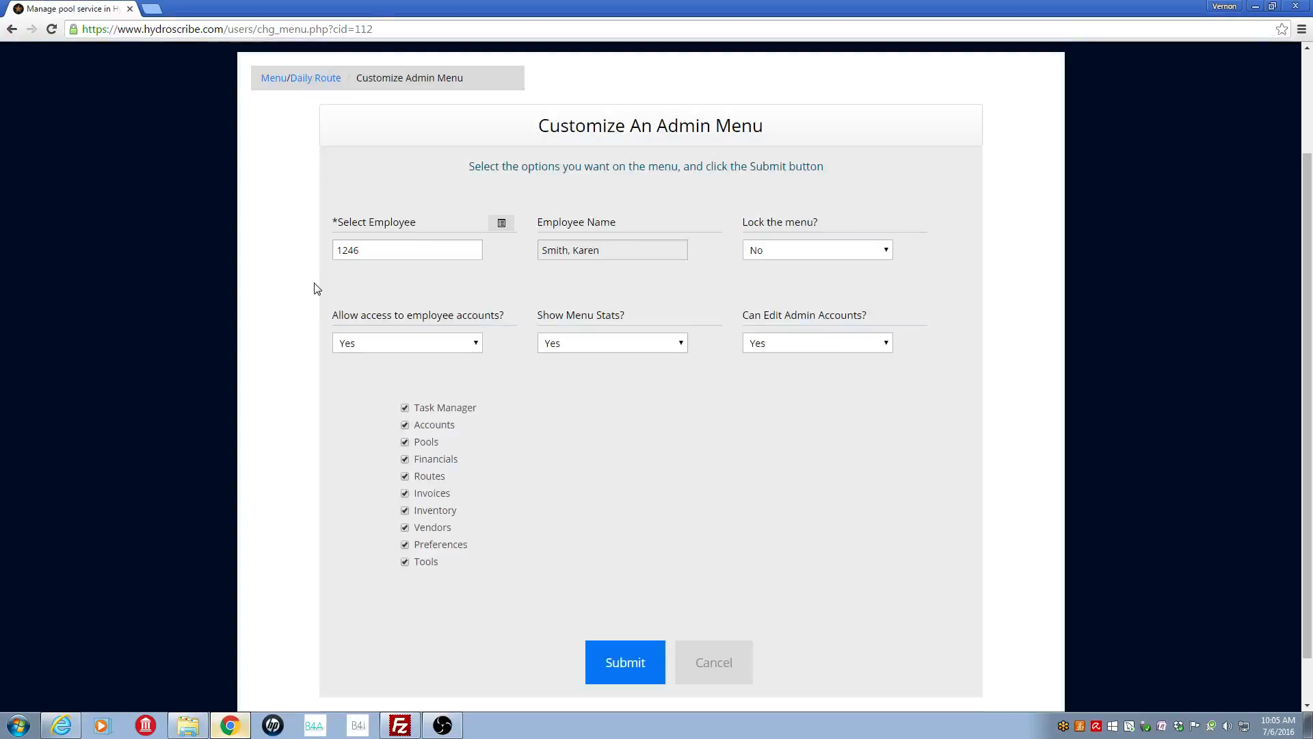
{"action": "left_click", "coordinate": [887, 253]}
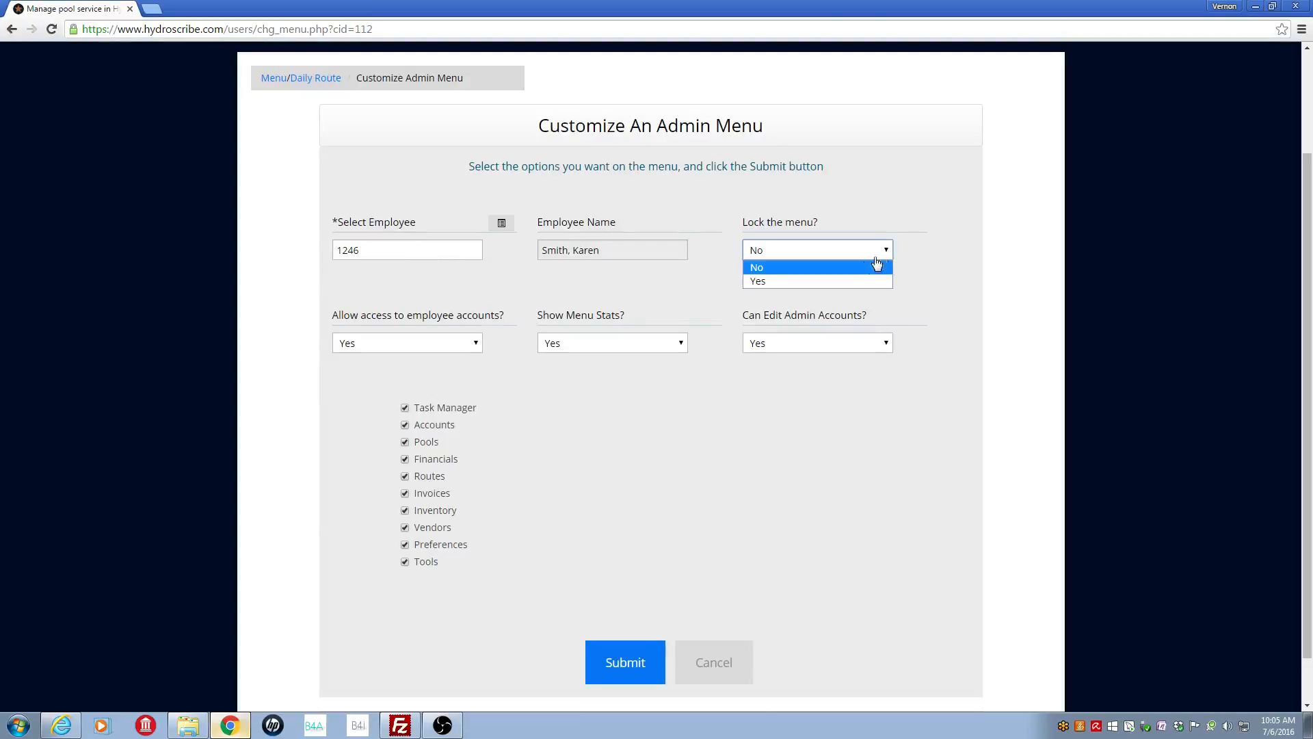
{"action": "left_click", "coordinate": [816, 283]}
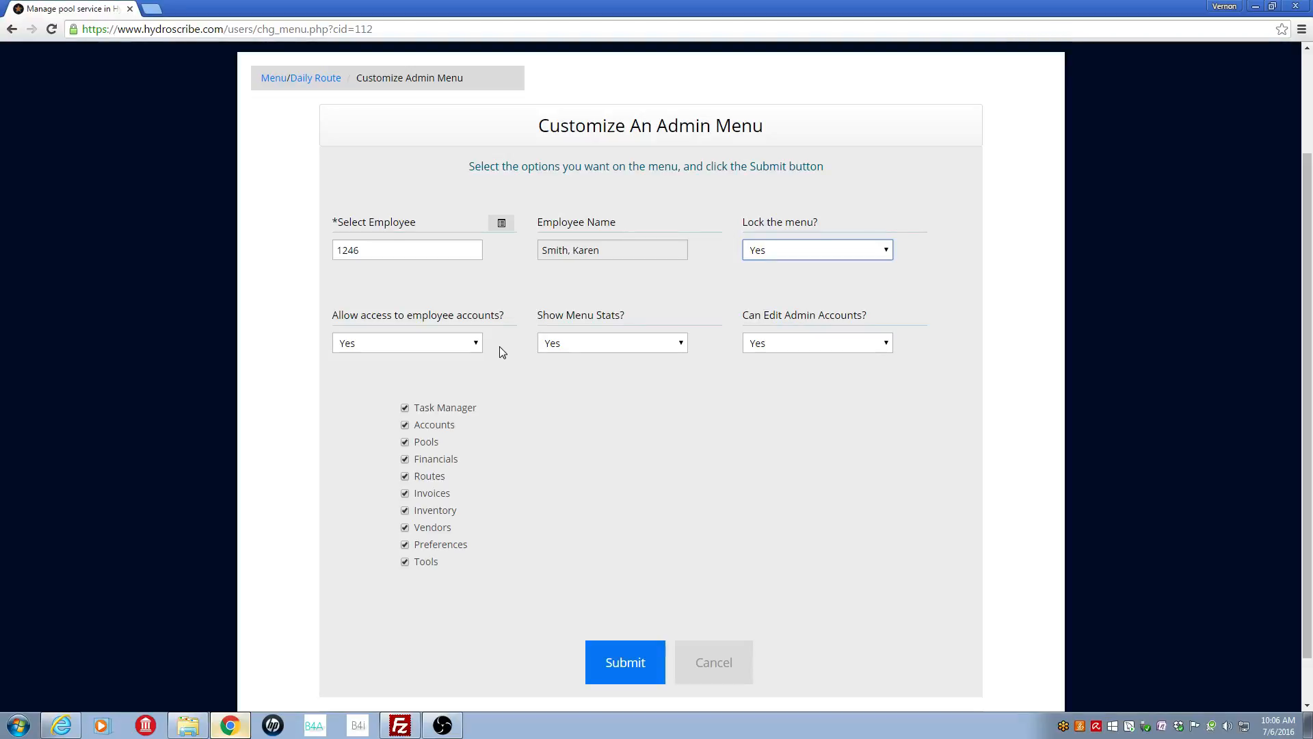
Step: Leave employee account access allowed and set Show Menu Stats? to No
{"action": "left_click", "coordinate": [463, 351]}
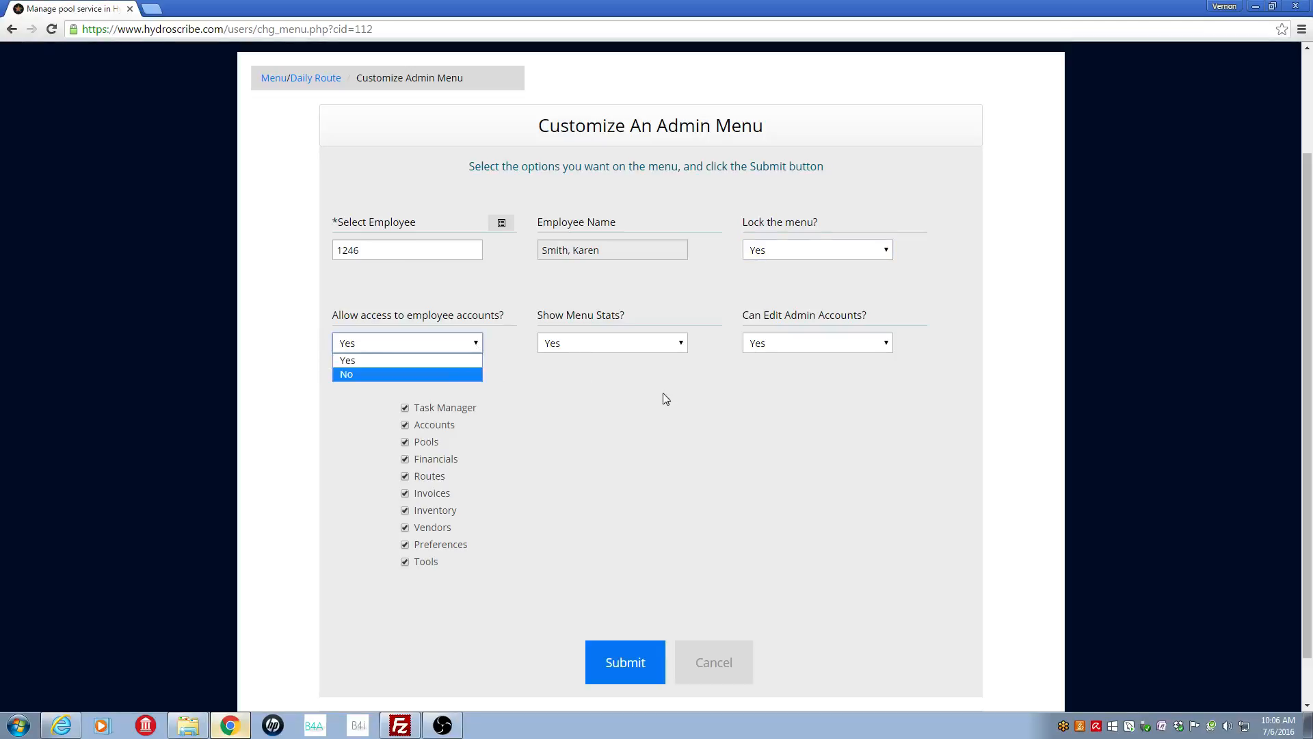
{"action": "left_click", "coordinate": [664, 412]}
{"action": "left_click", "coordinate": [665, 412]}
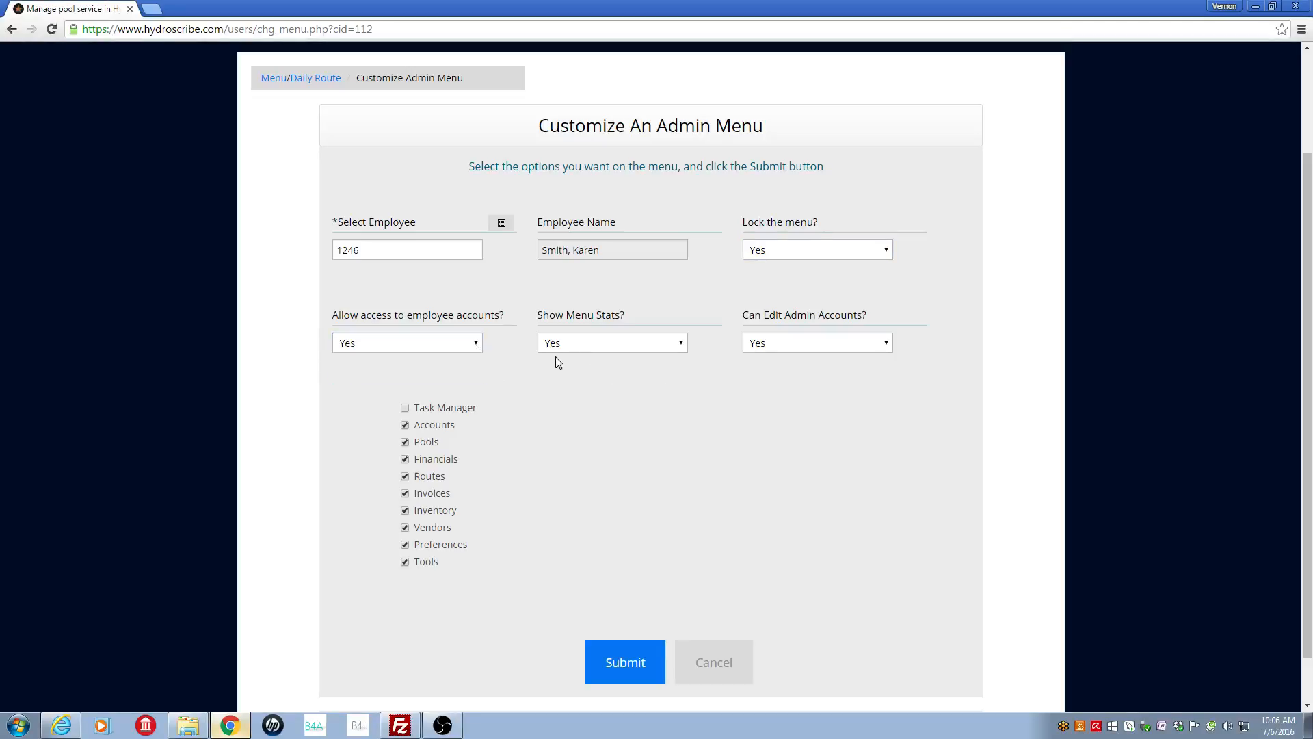
{"action": "left_click", "coordinate": [681, 342]}
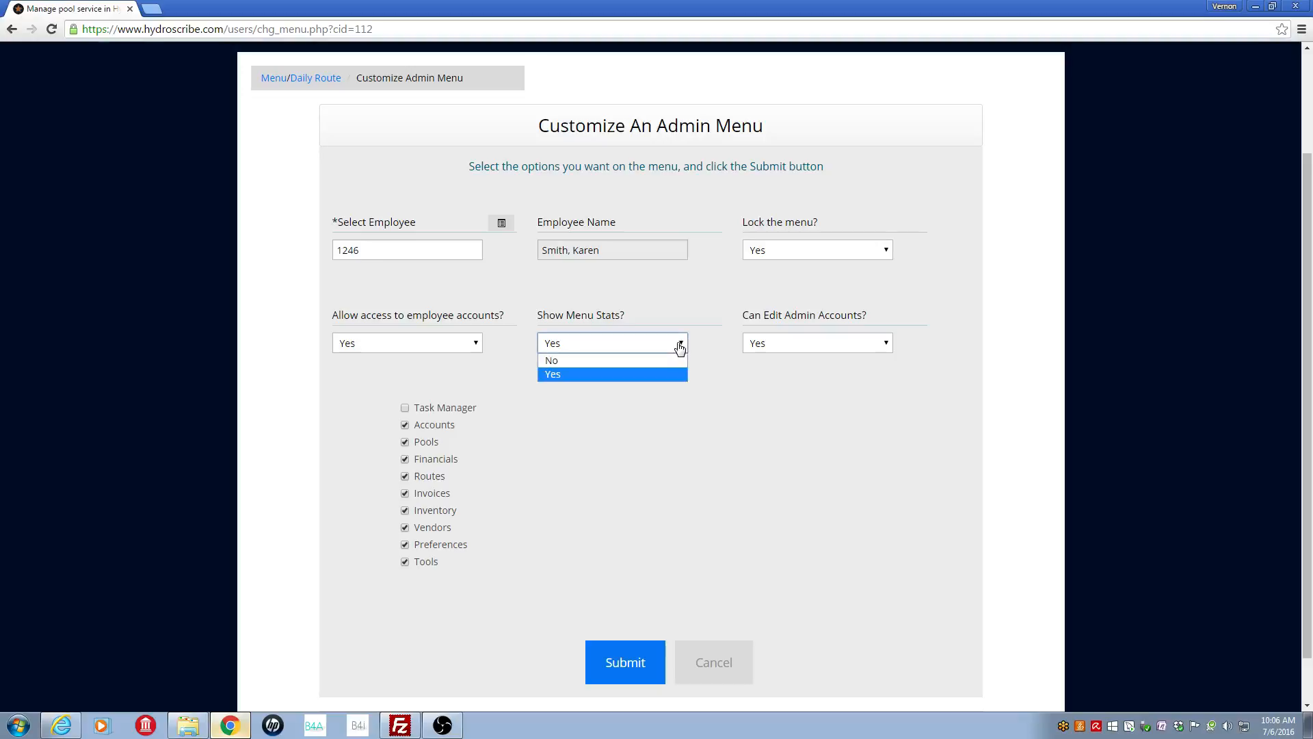
{"action": "left_click", "coordinate": [624, 359]}
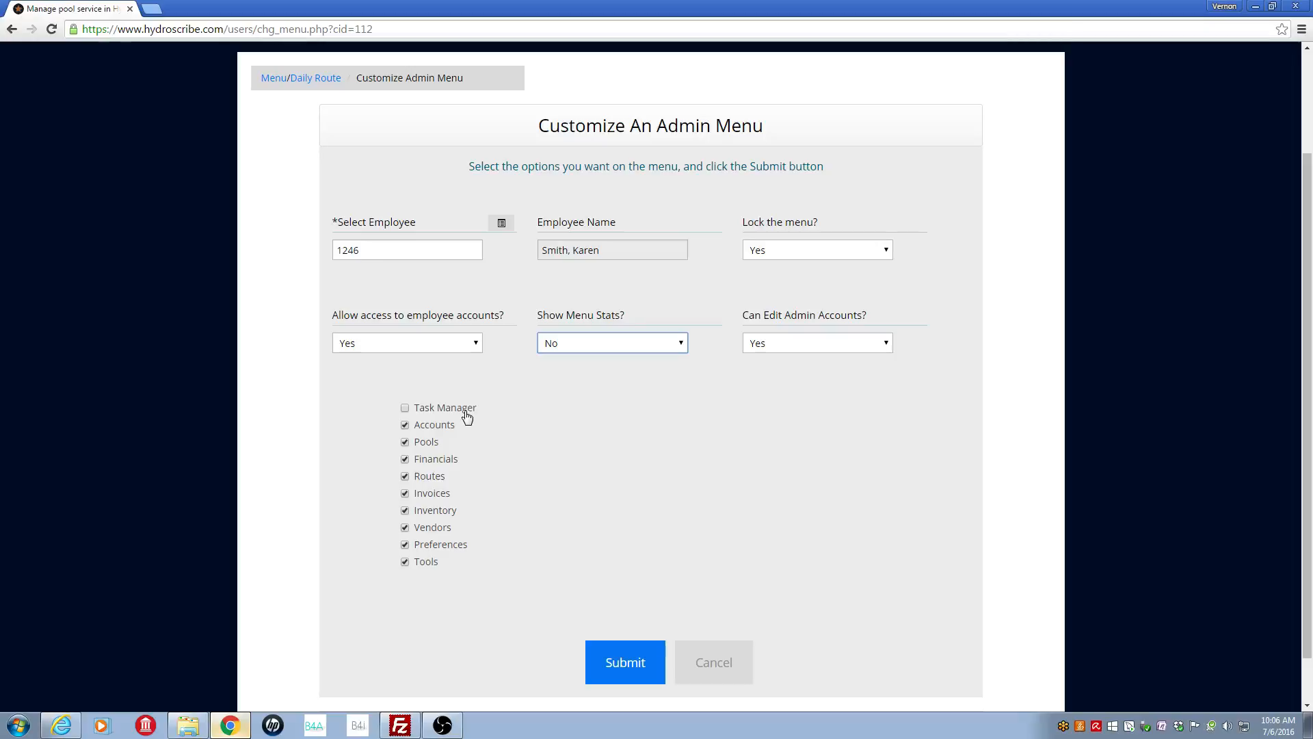
Step: Keep Task Manager checked and untick Financials, Inventory, Vendors and Tools
{"action": "left_click", "coordinate": [406, 410]}
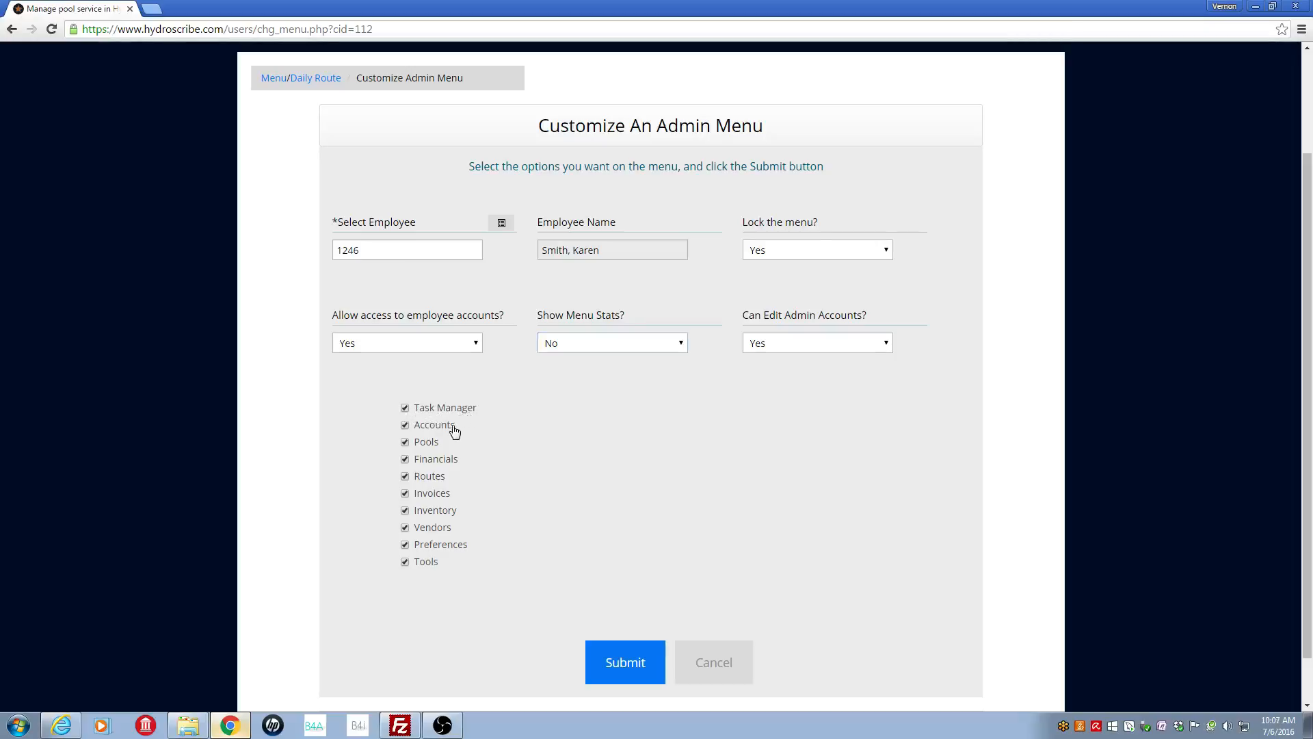
{"action": "left_click", "coordinate": [405, 461]}
{"action": "left_click", "coordinate": [405, 512]}
{"action": "left_click", "coordinate": [405, 529]}
{"action": "left_click", "coordinate": [406, 562]}
Step: Submit the menu customization and open the new admin's record in Edit Employee Accounts
{"action": "left_click", "coordinate": [626, 667]}
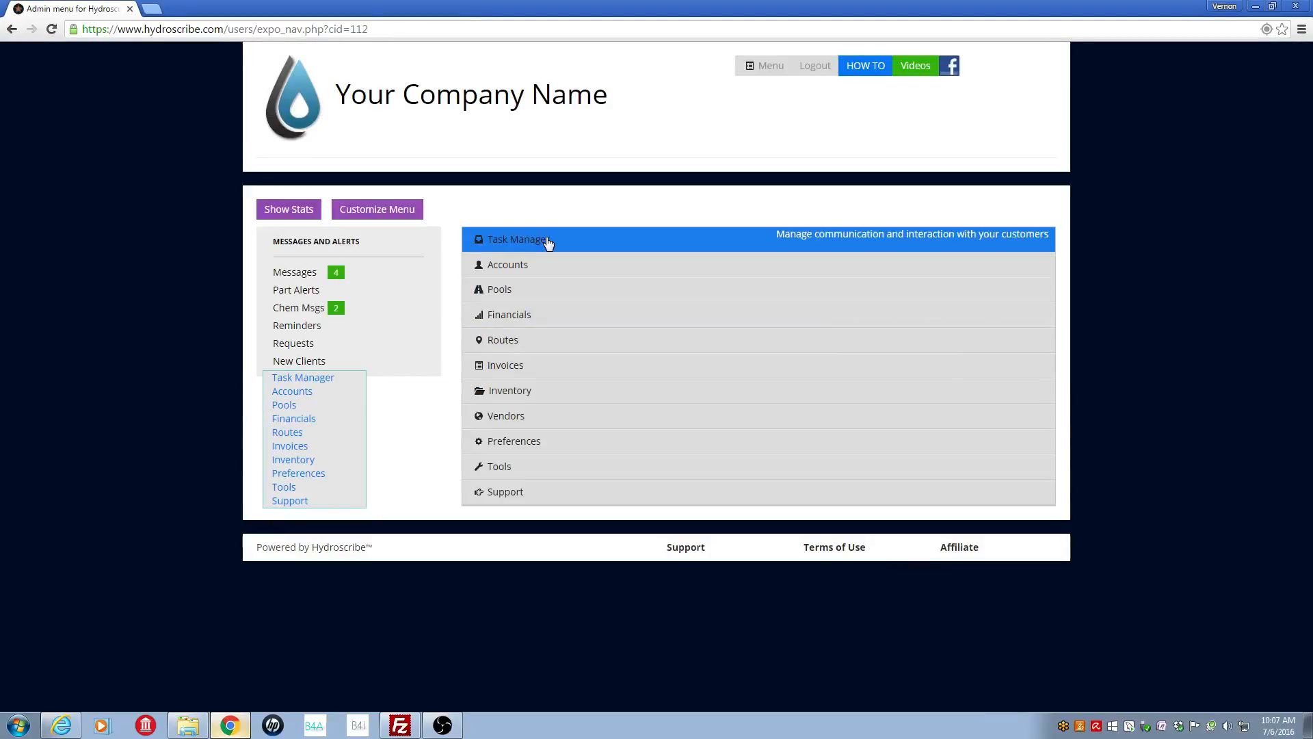
{"action": "left_click", "coordinate": [547, 270]}
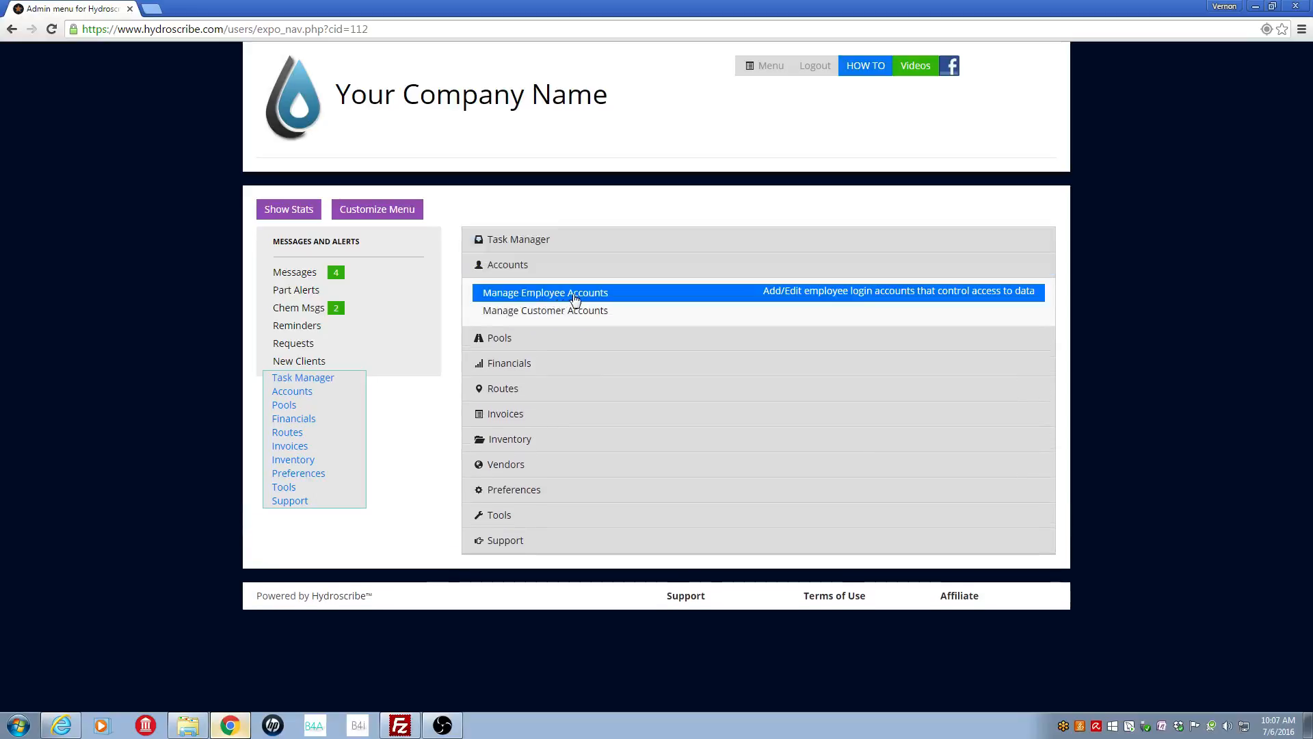
{"action": "left_click", "coordinate": [572, 297]}
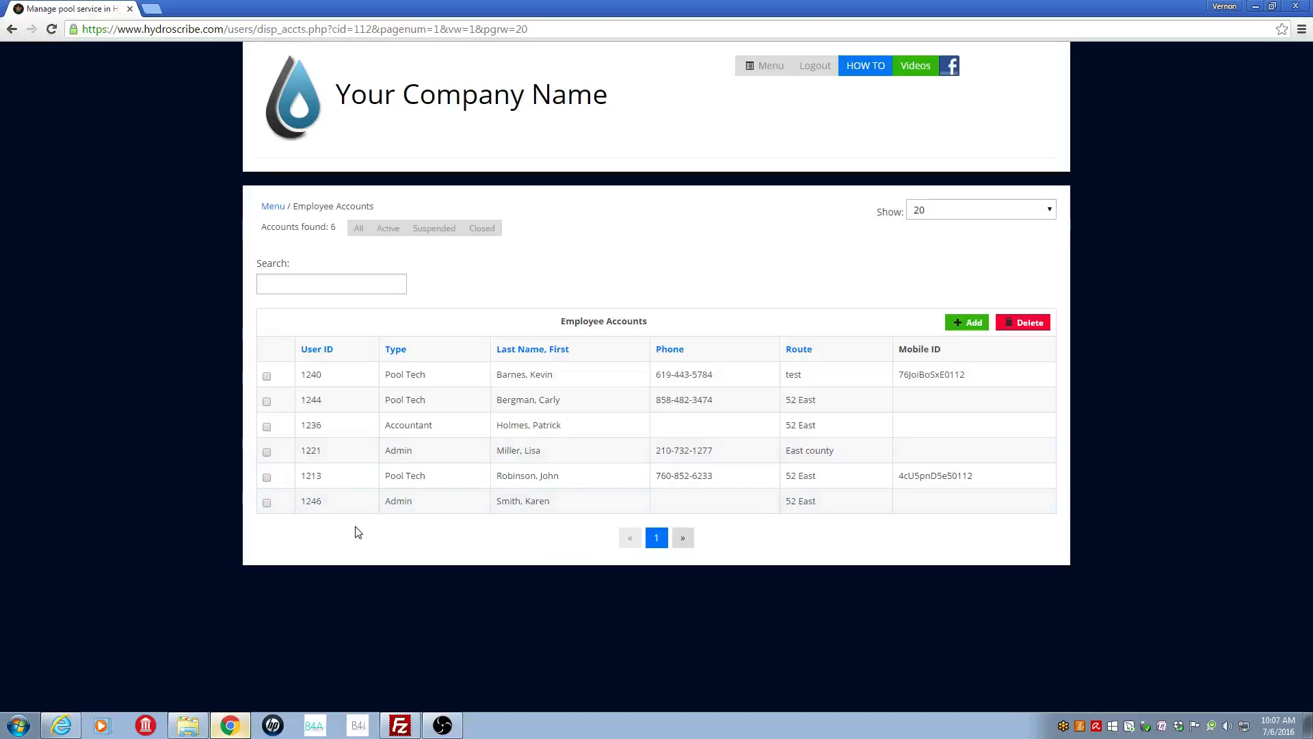
{"action": "left_click", "coordinate": [525, 506]}
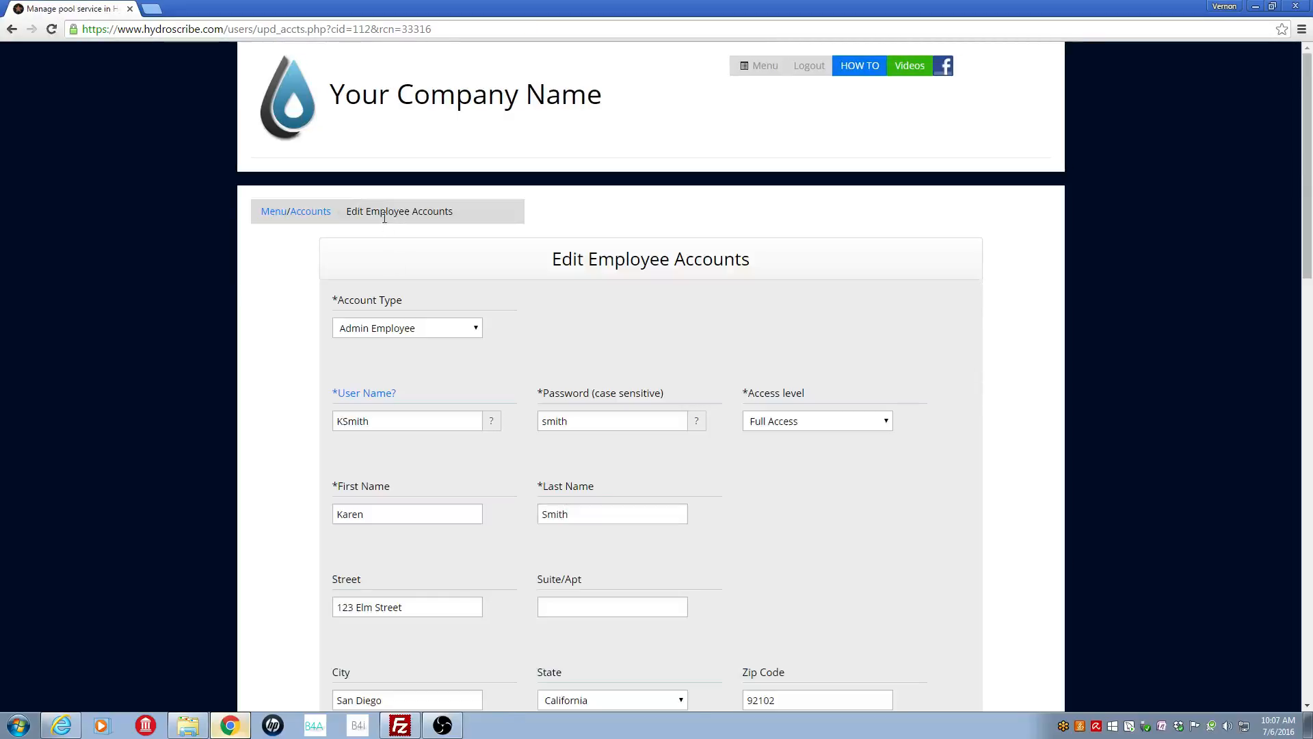
{"action": "left_click_drag", "start_coordinate": [1309, 238], "coordinate": [1307, 293]}
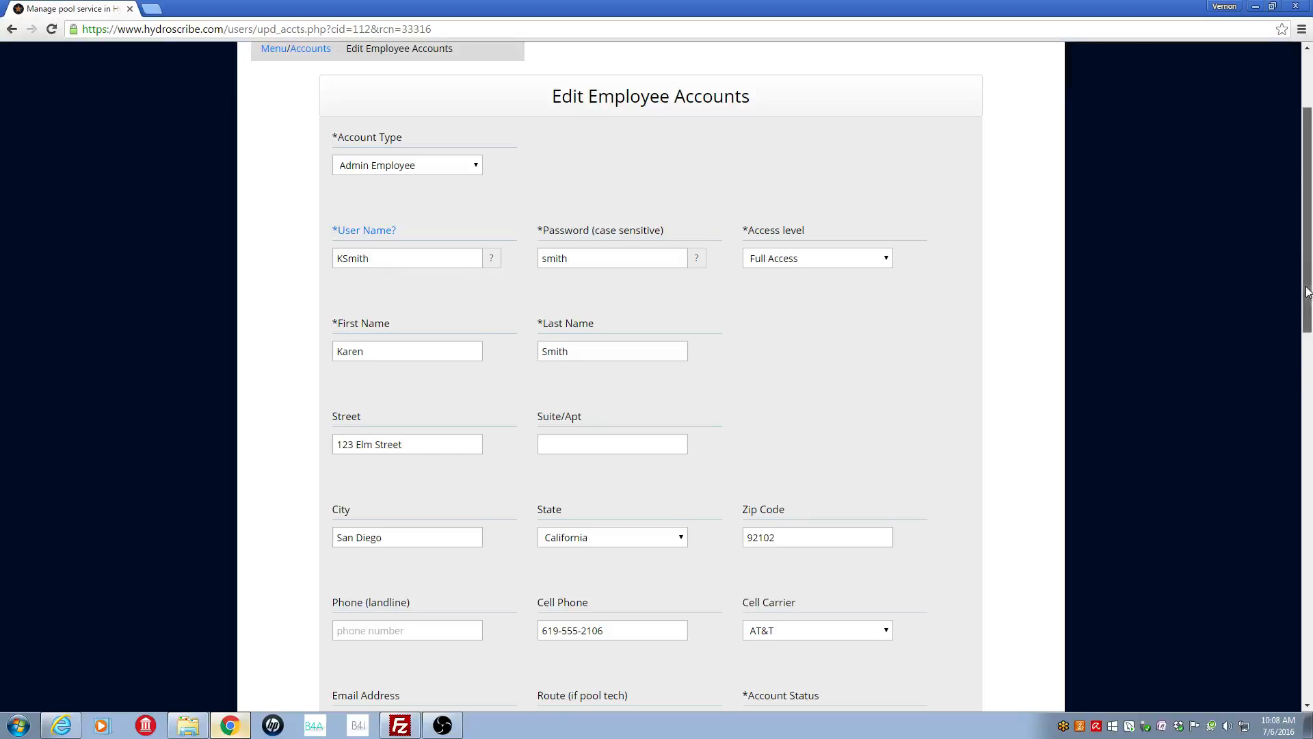
{"action": "left_click_drag", "start_coordinate": [1308, 293], "coordinate": [1249, 129]}
Step: Log in with the new admin's user name and password, reaching the Password Has Expired page
{"action": "left_click", "coordinate": [777, 75]}
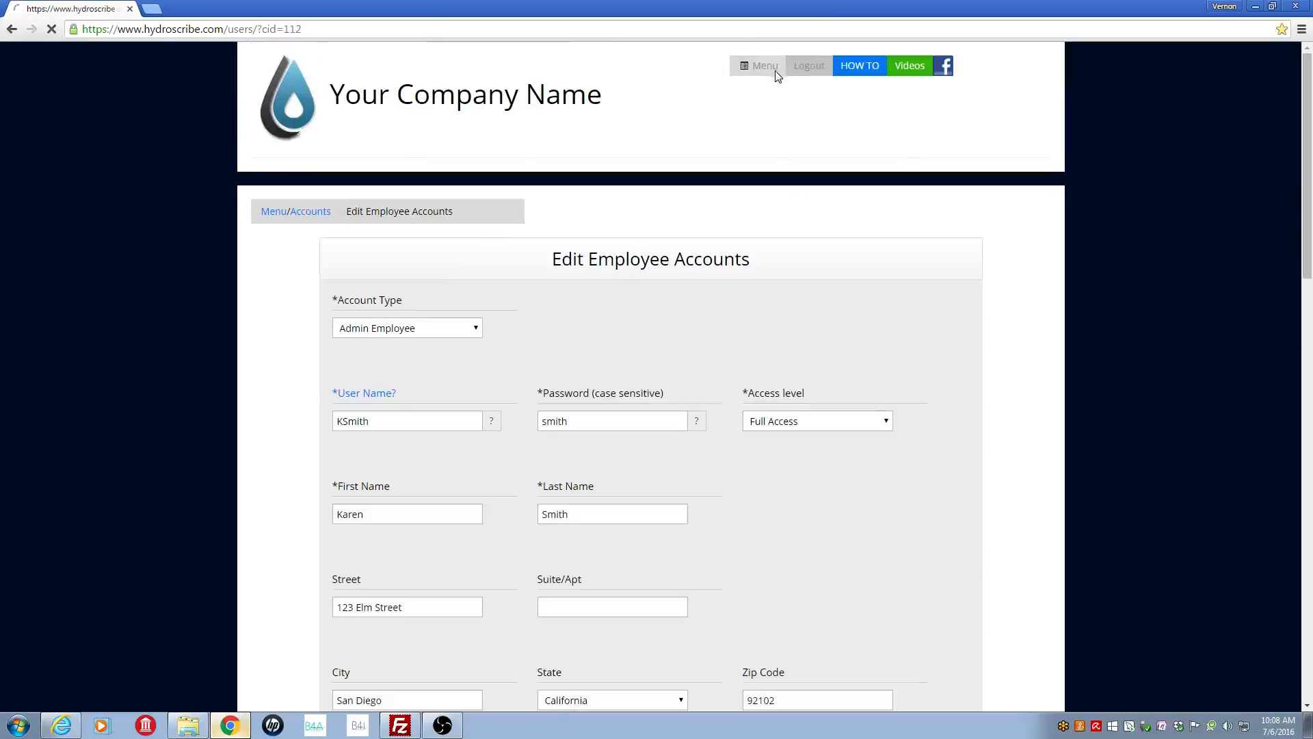
{"action": "left_click", "coordinate": [557, 165]}
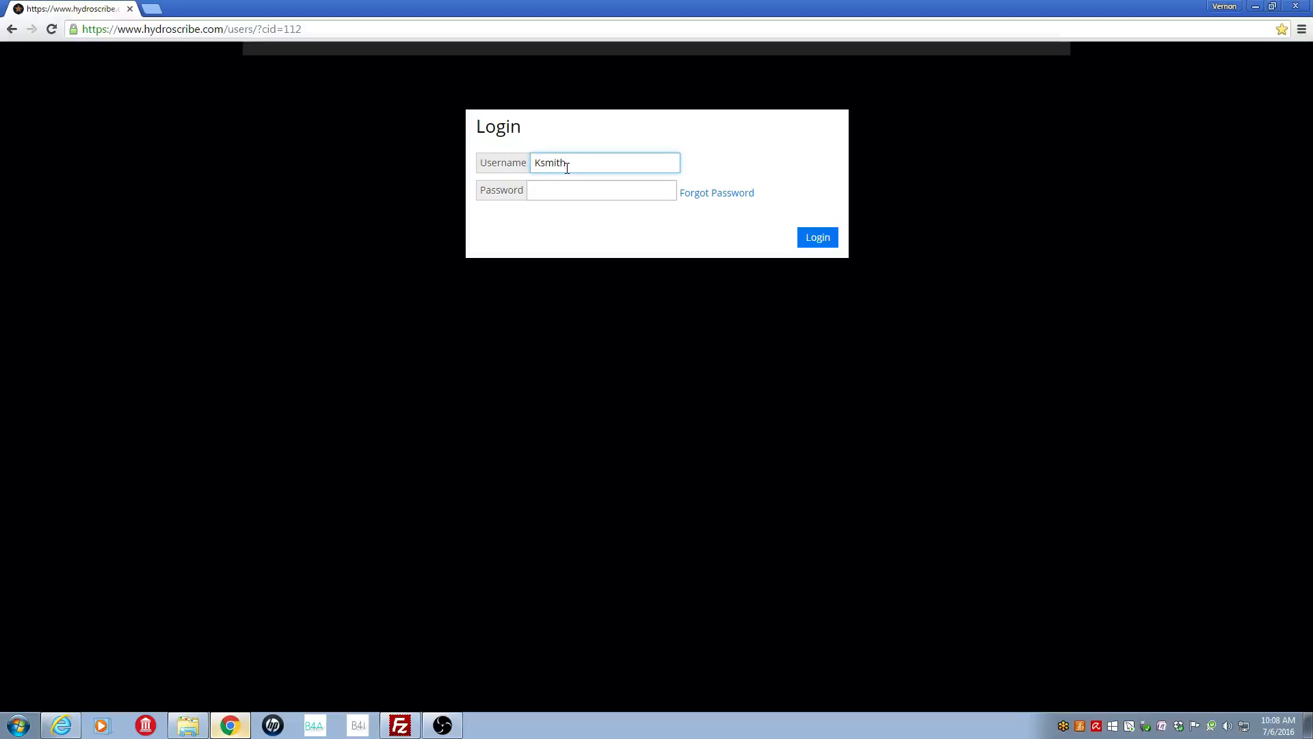
{"action": "key", "text": "Tab"}
{"action": "type", "text": "****"}
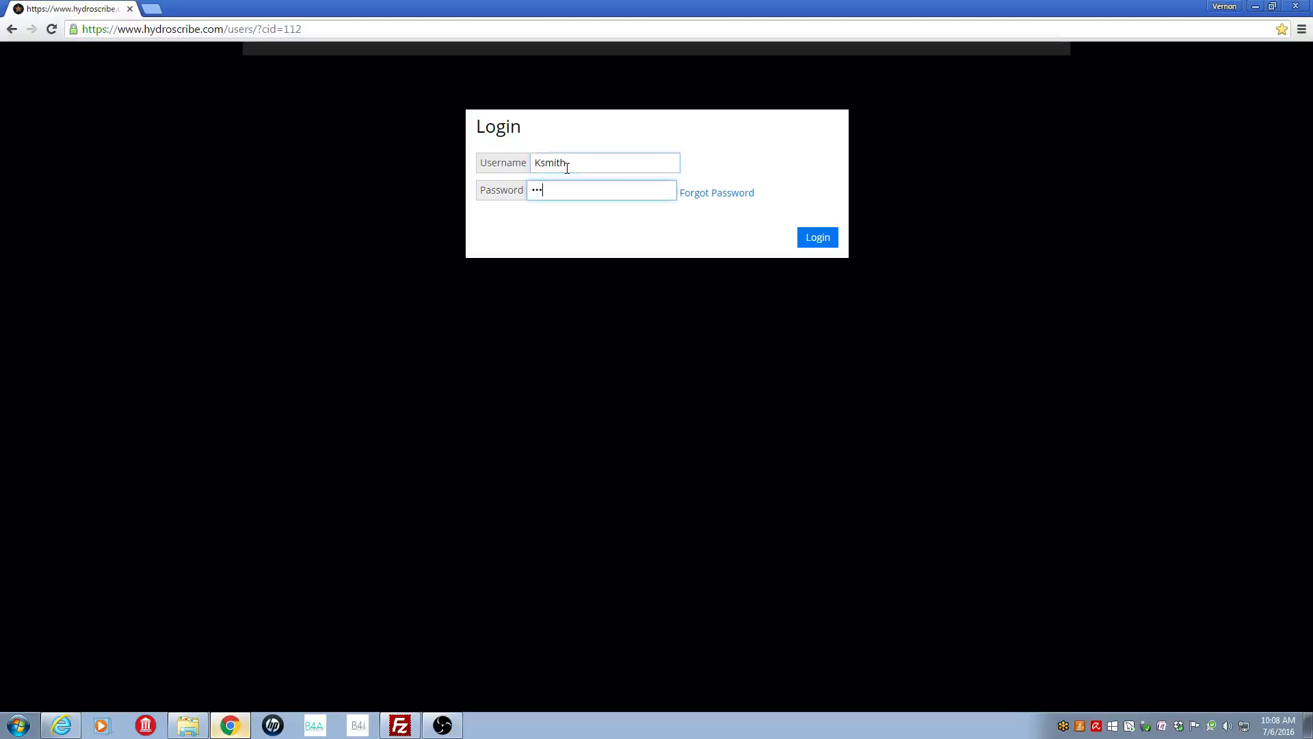
{"action": "key", "text": "BackSpace"}
{"action": "key", "text": "BackSpace"}
{"action": "key", "text": "BackSpace"}
{"action": "type", "text": "*****"}
{"action": "key", "text": "Return"}
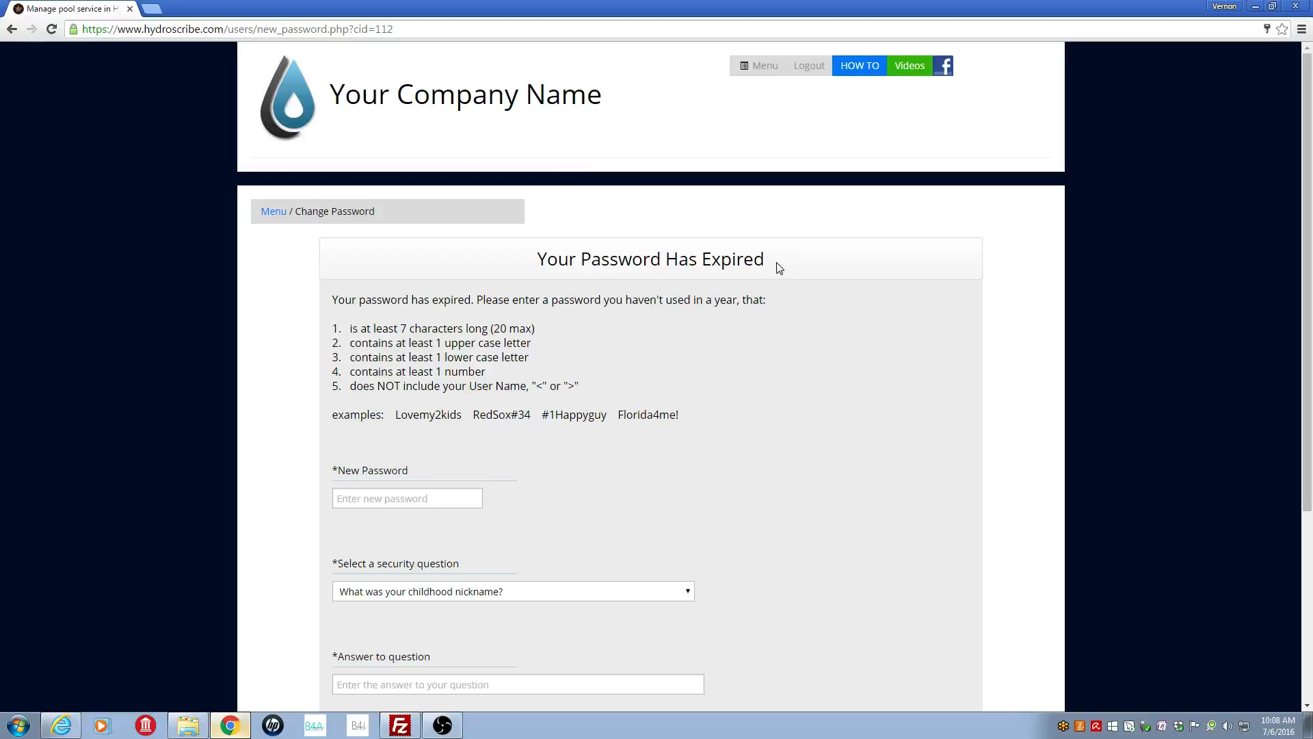
Step: Enter a new password for the account
{"action": "left_click", "coordinate": [441, 499]}
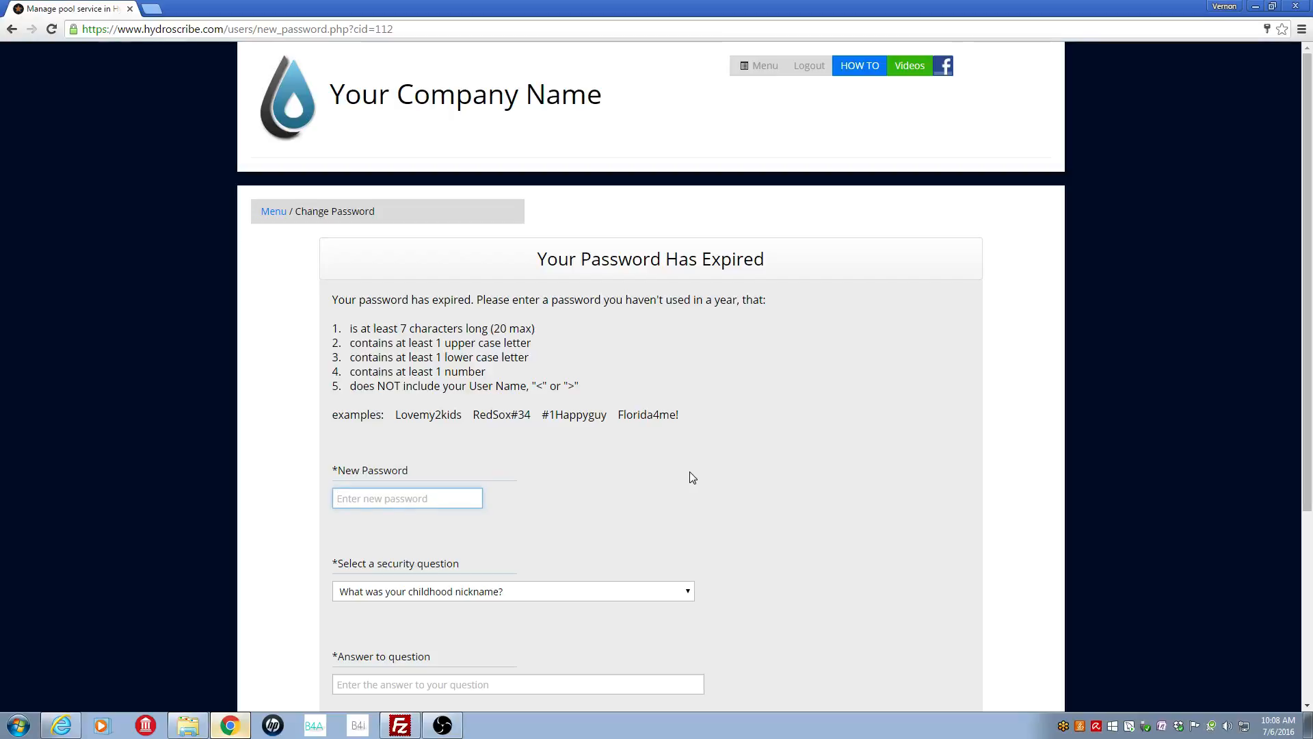
Step: Choose the favorite childhood friend security question, enter its answer, accept the Terms of Use and submit
{"action": "scroll", "coordinate": [1308, 446], "scroll_direction": "down", "scroll_amount": 4}
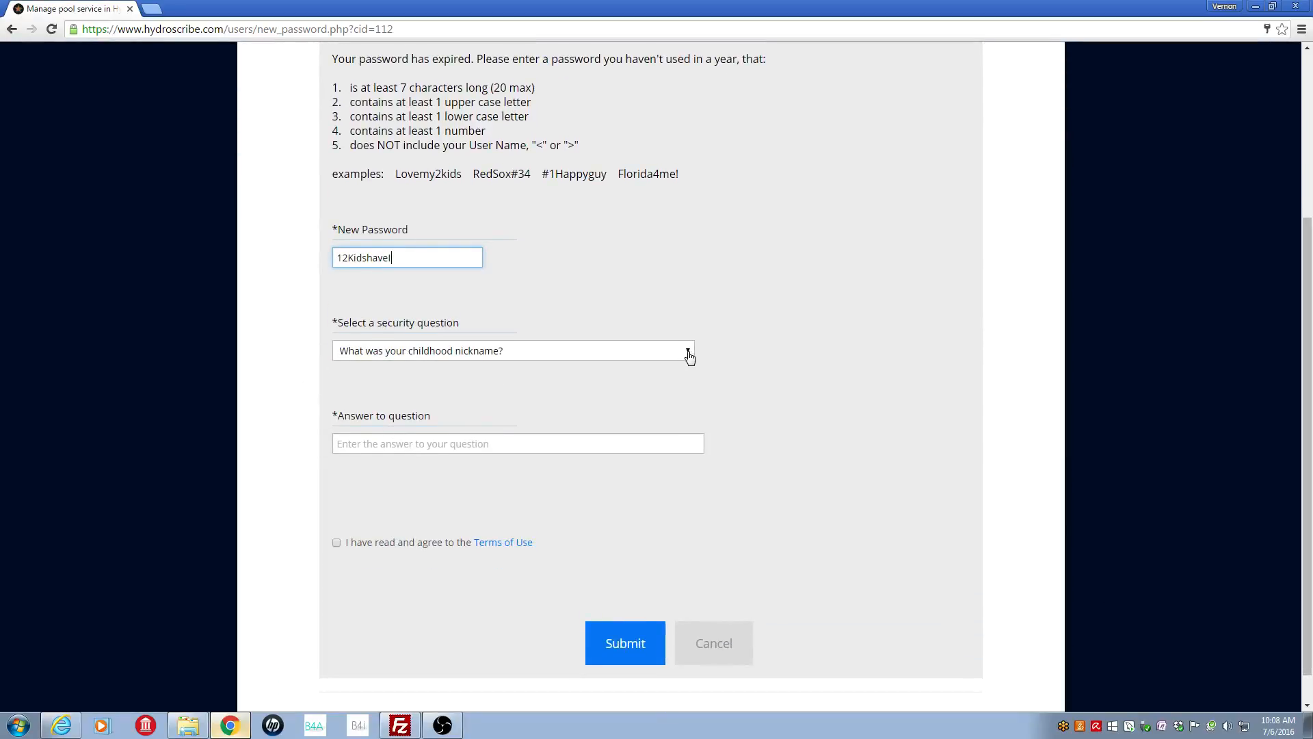
{"action": "left_click", "coordinate": [688, 353]}
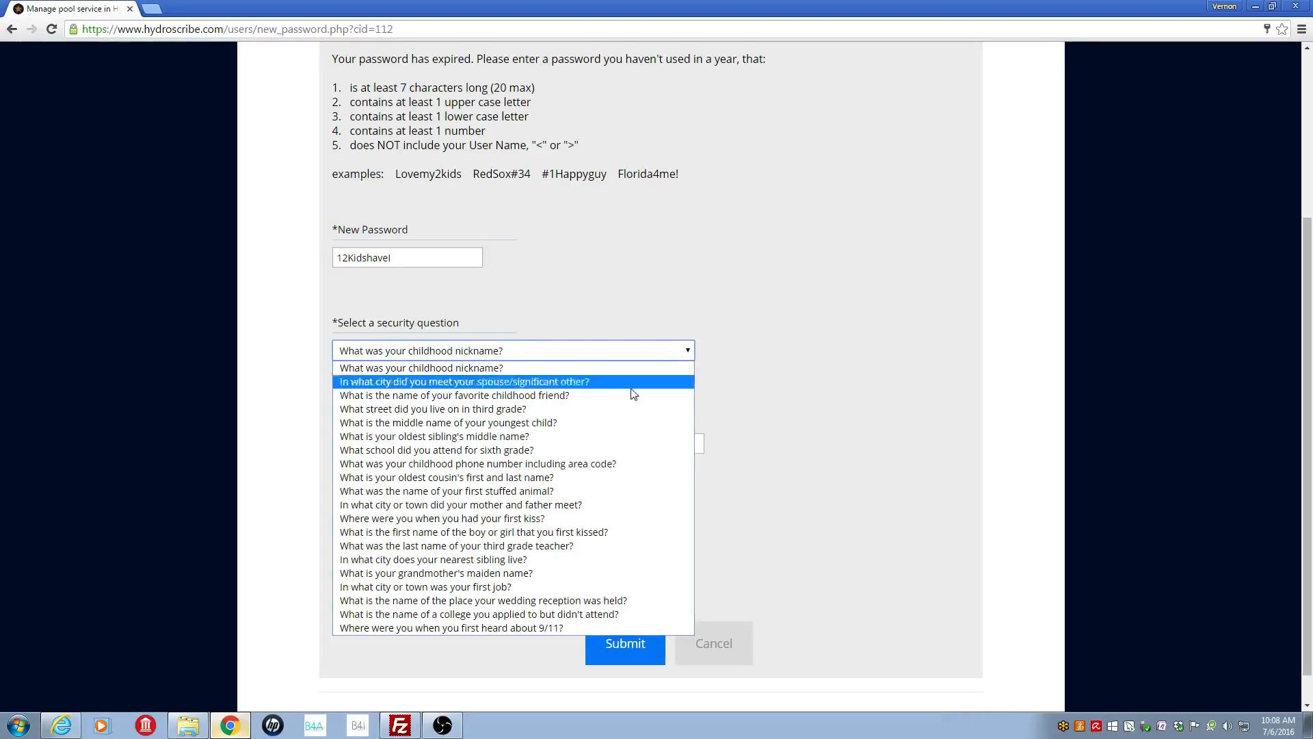
{"action": "left_click", "coordinate": [472, 395]}
{"action": "left_click", "coordinate": [398, 443]}
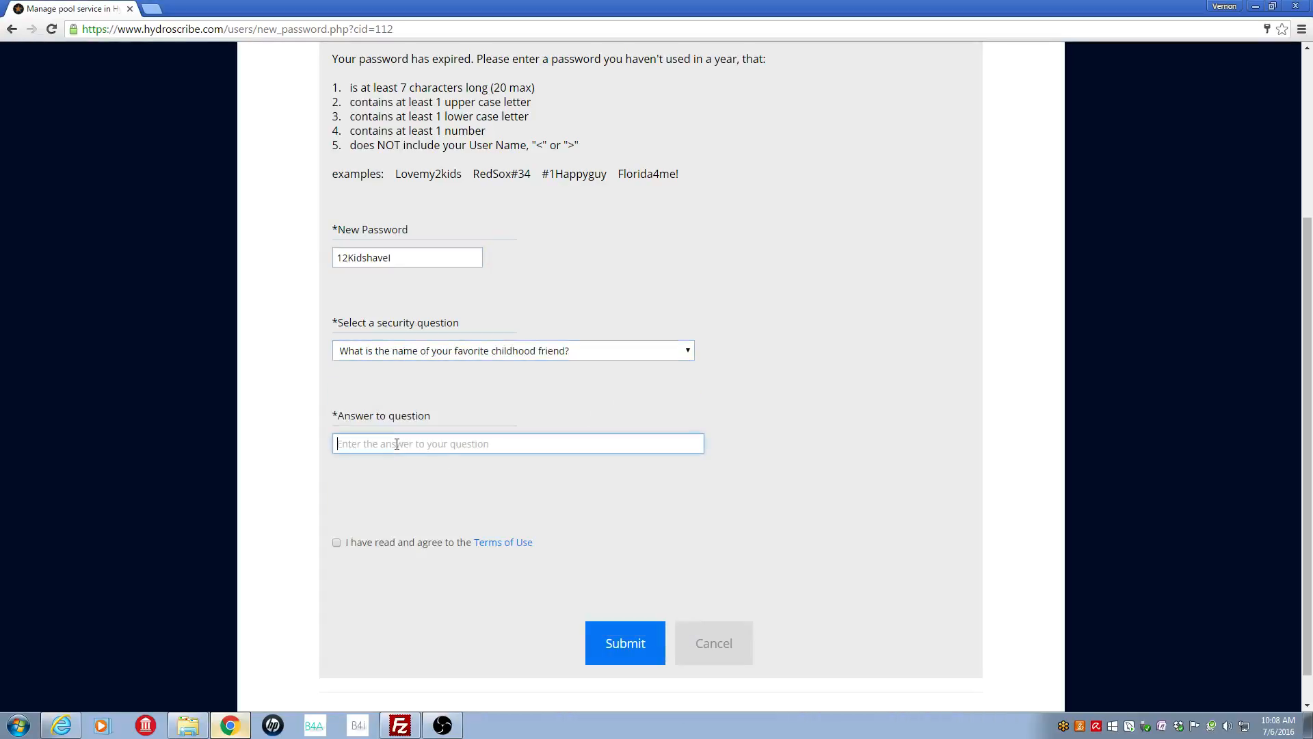
{"action": "left_click", "coordinate": [336, 542]}
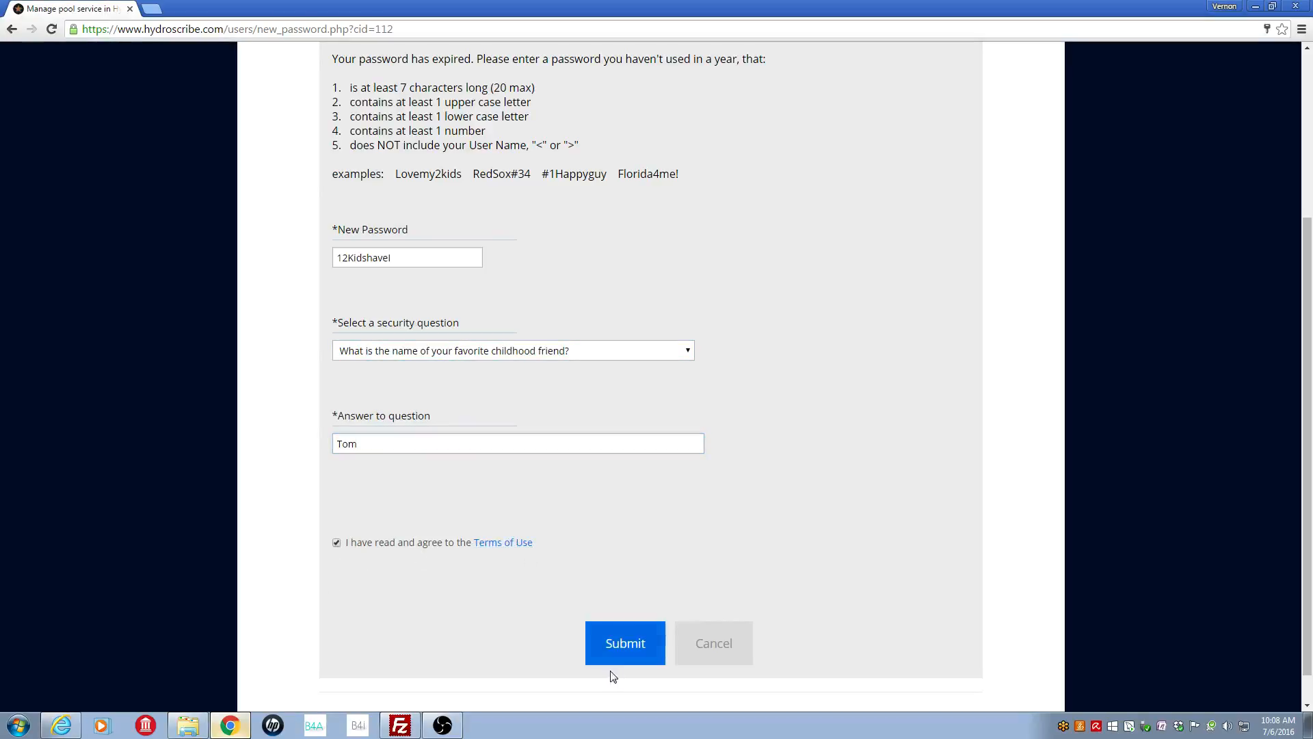
{"action": "left_click", "coordinate": [633, 648]}
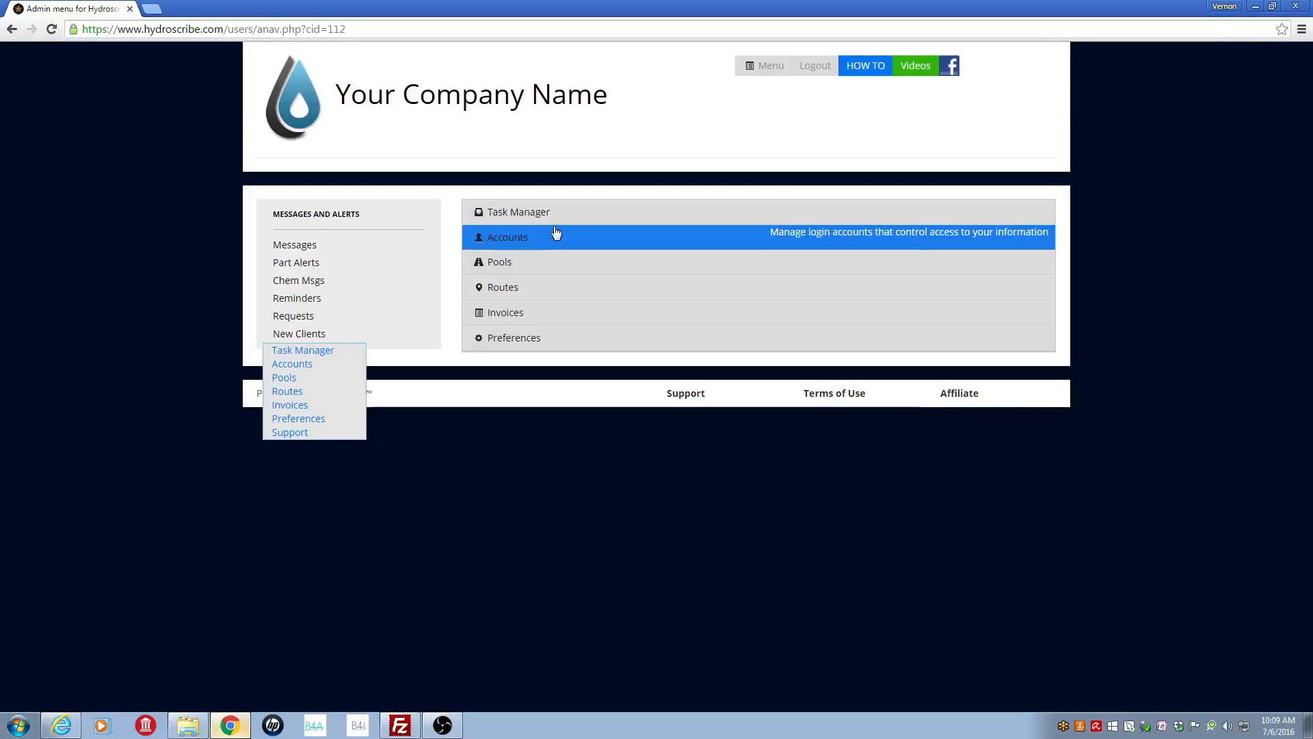
Step: Expand the Task Manager section to show its Jobs, Check Status and Communicate items
{"action": "left_click", "coordinate": [583, 215]}
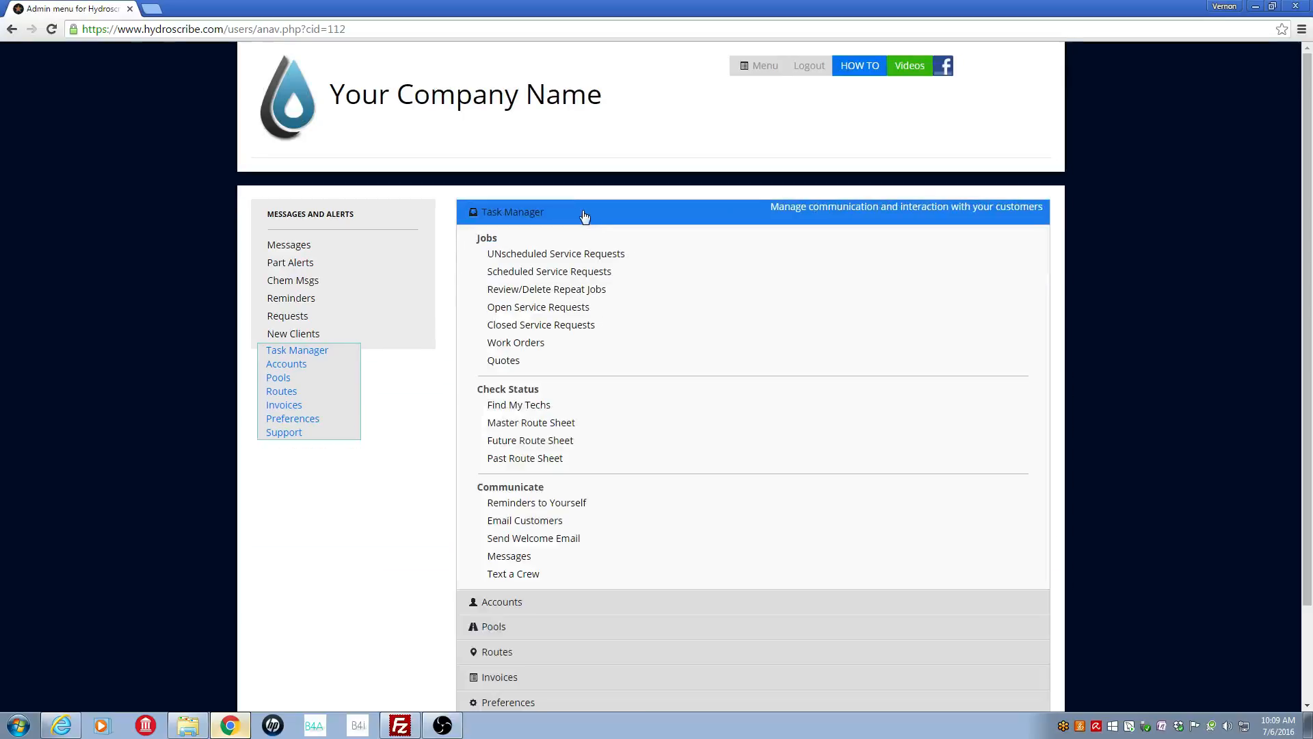